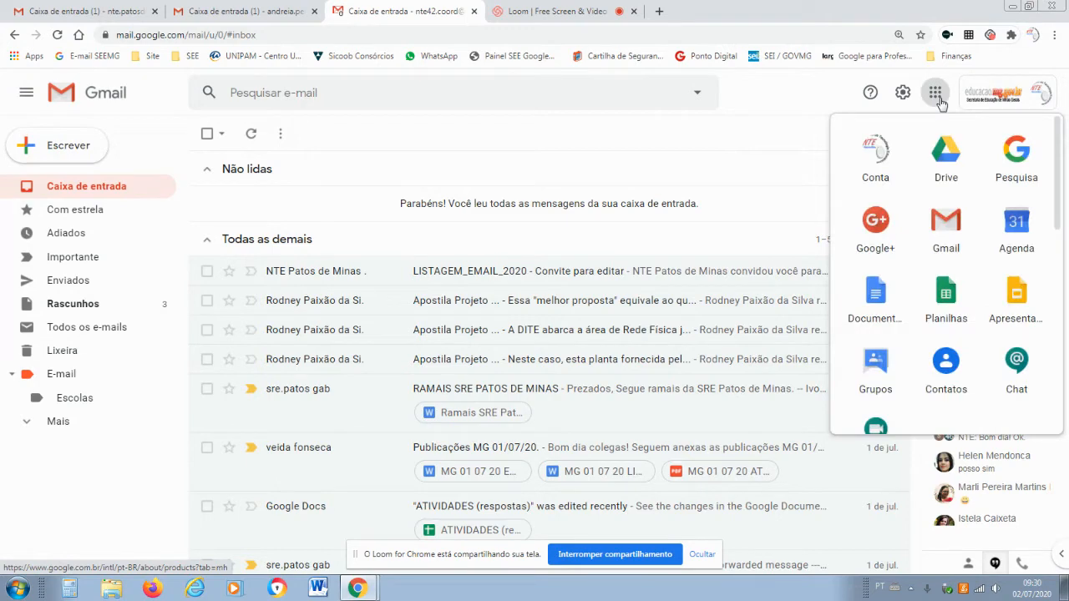
Look through the available Google apps and open Google Drive from Gmail
left_click_drag(1057, 186, 1067, 289)
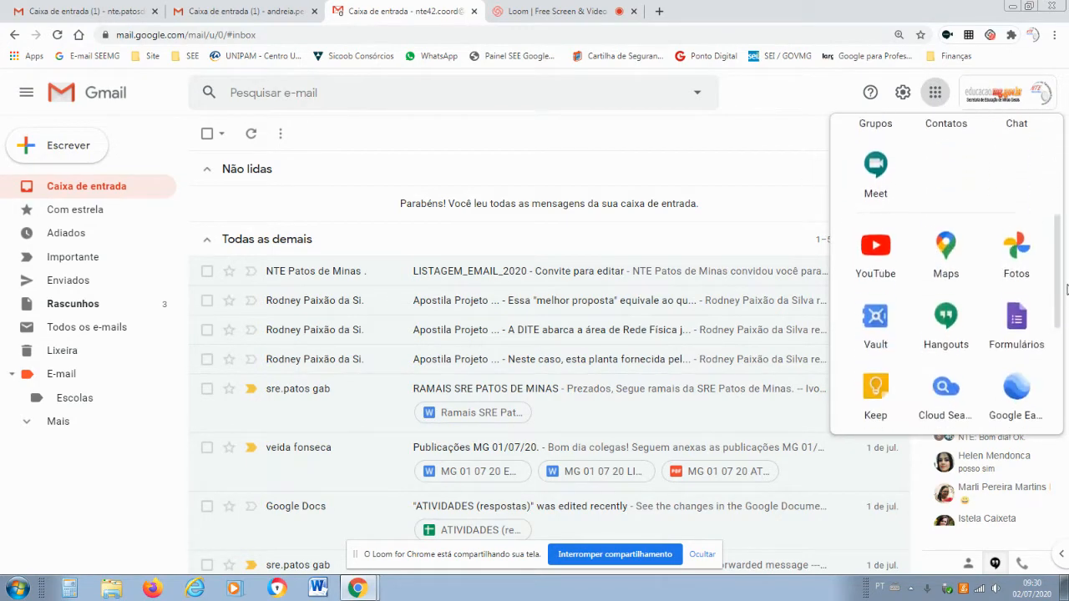
scroll(1060, 288, "down", 2)
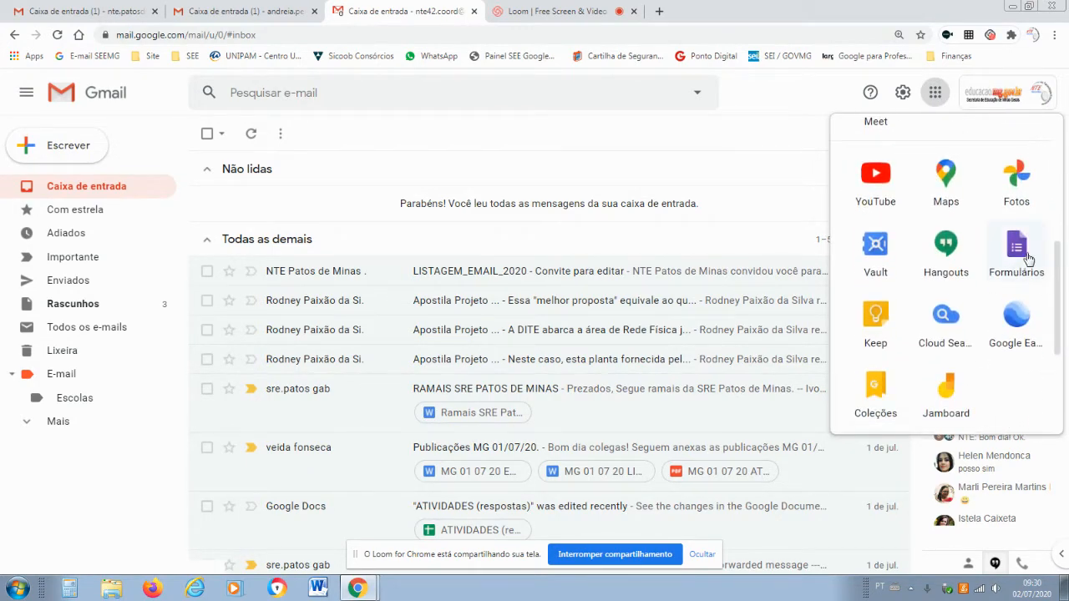
left_click_drag(1057, 276, 1053, 159)
left_click(952, 146)
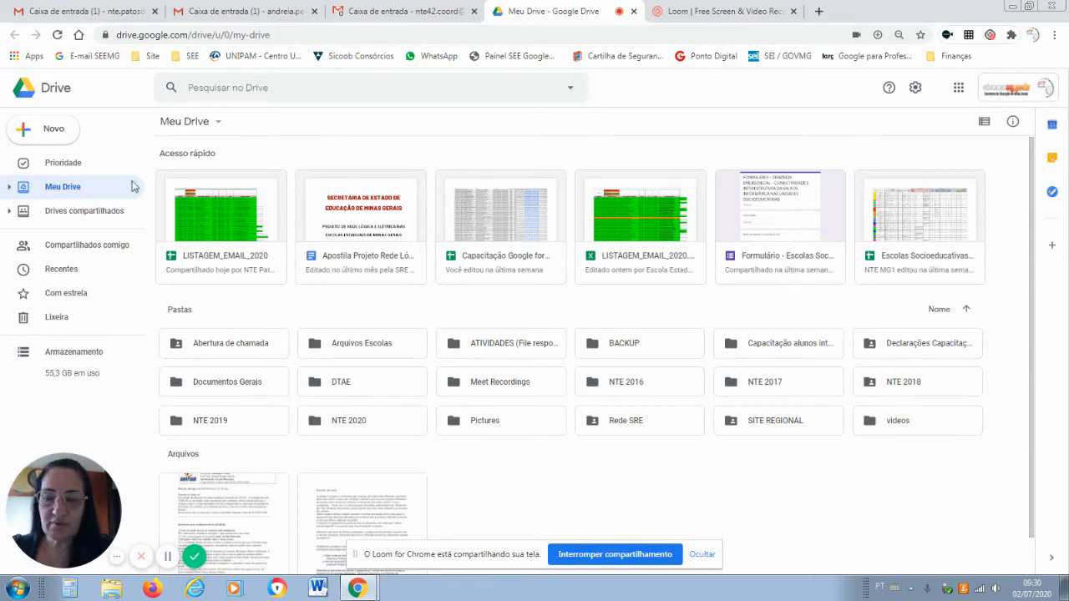
Create a new folder named "Formularios" in Meu Drive
left_click(70, 131)
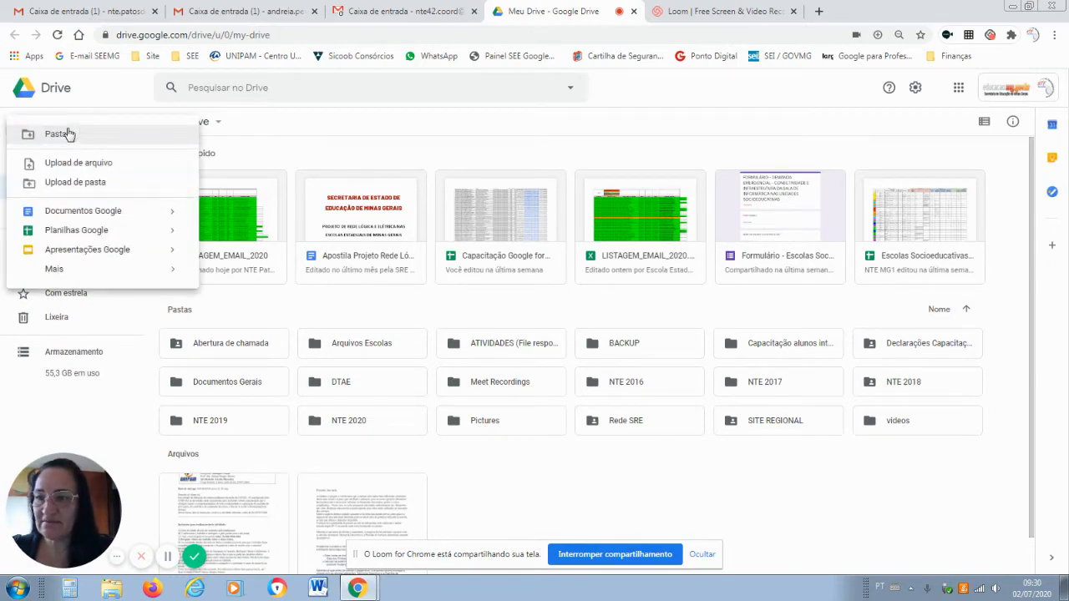
left_click(68, 134)
type("F")
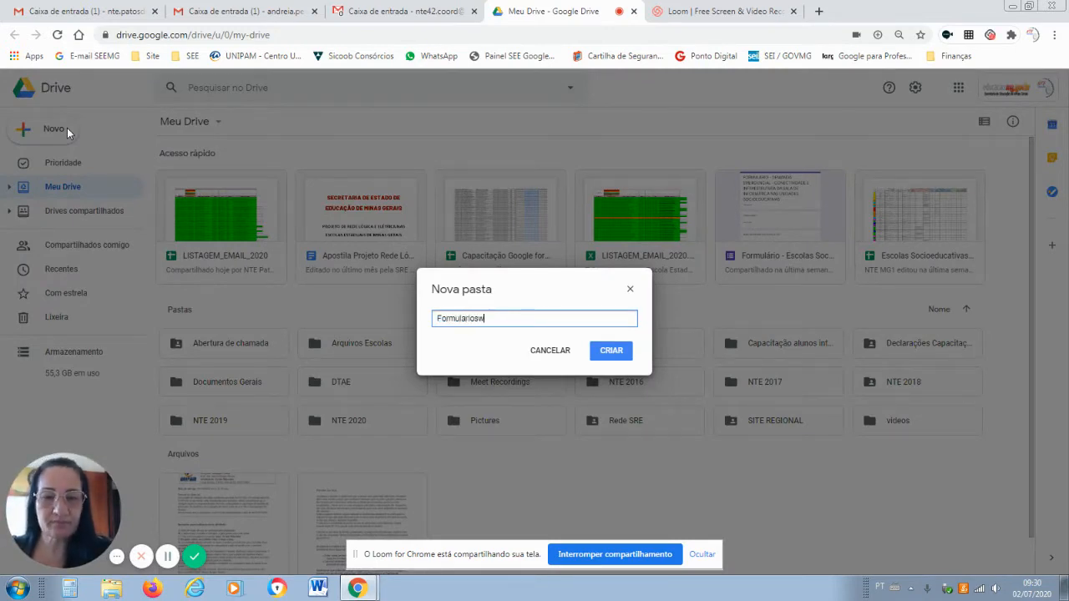
type("ormulariosw")
key("BackSpace")
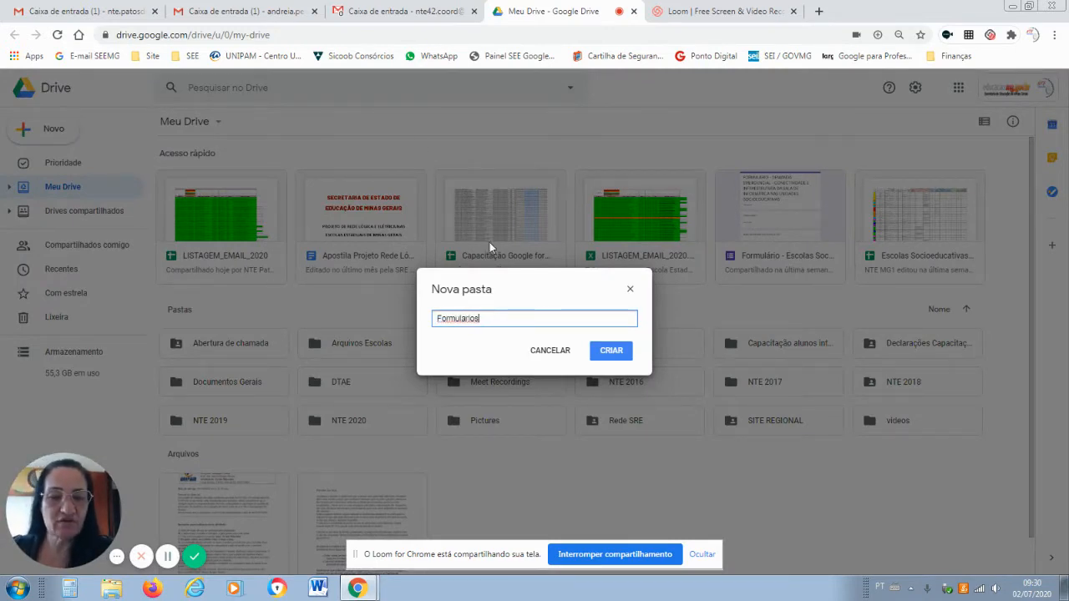
left_click(613, 358)
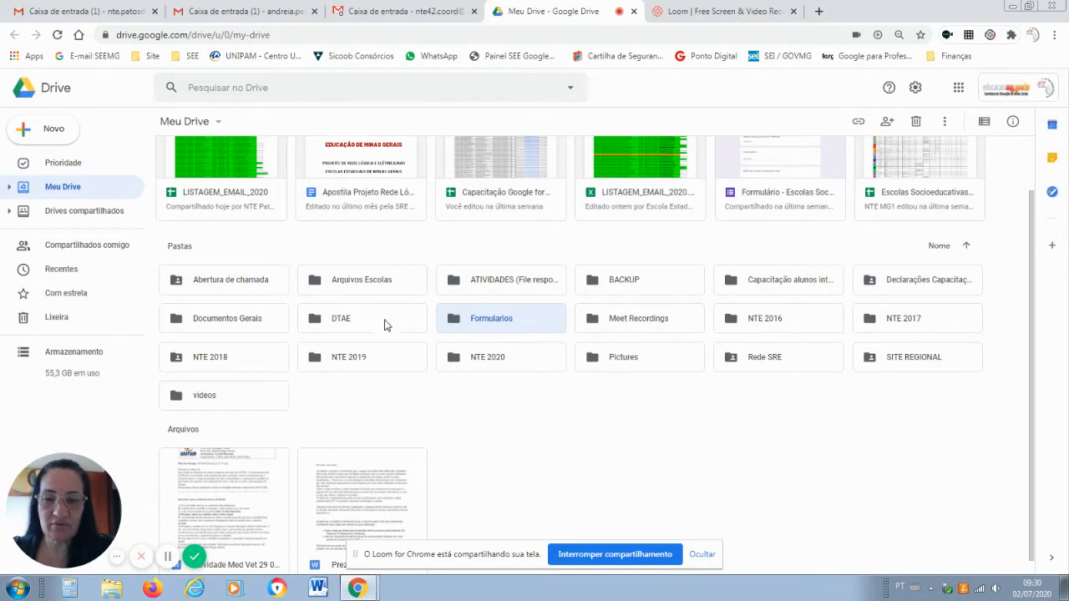
Open the Formularios folder and create a blank Google Forms form inside it
double_click(497, 322)
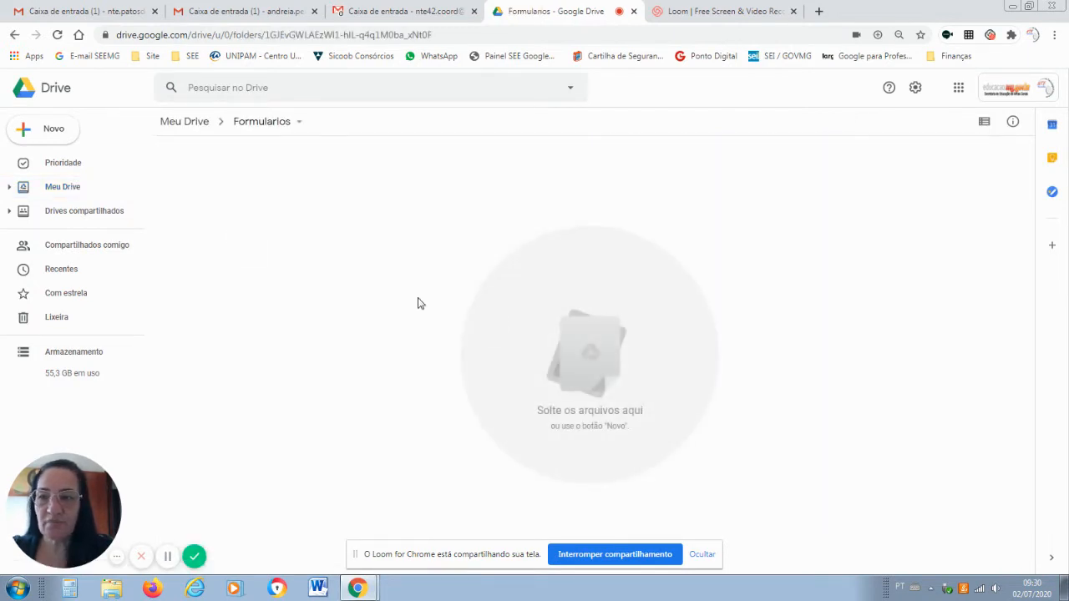
left_click(54, 129)
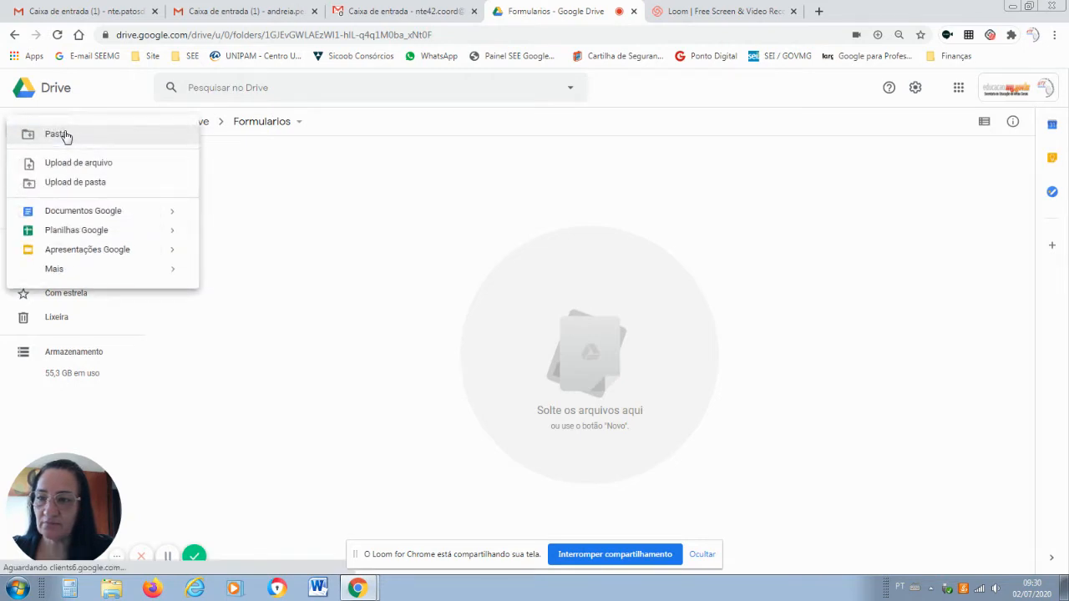
mouse_move(94, 280)
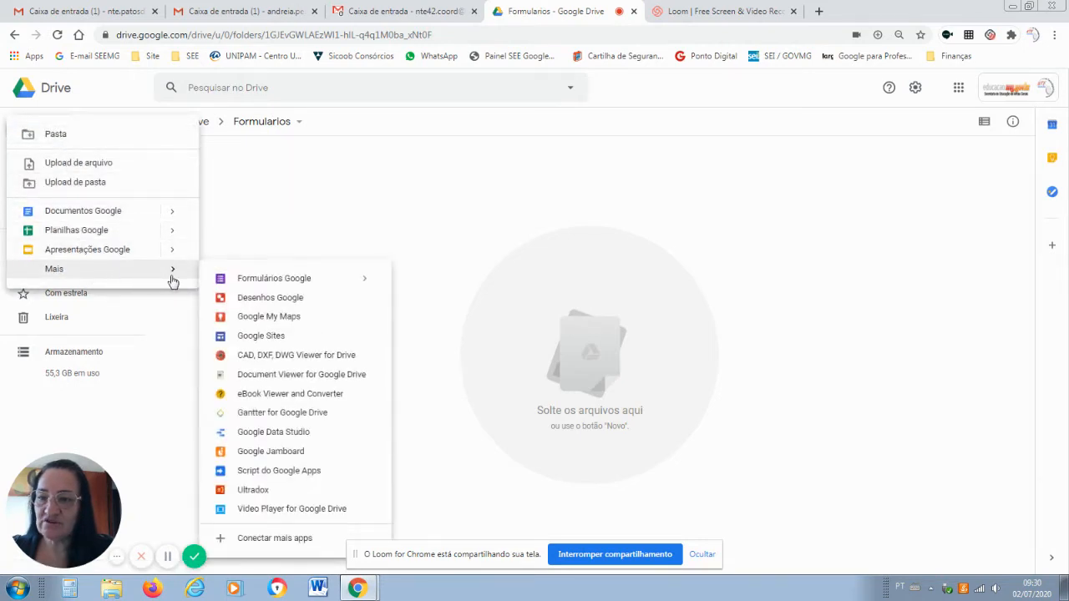
left_click(256, 281)
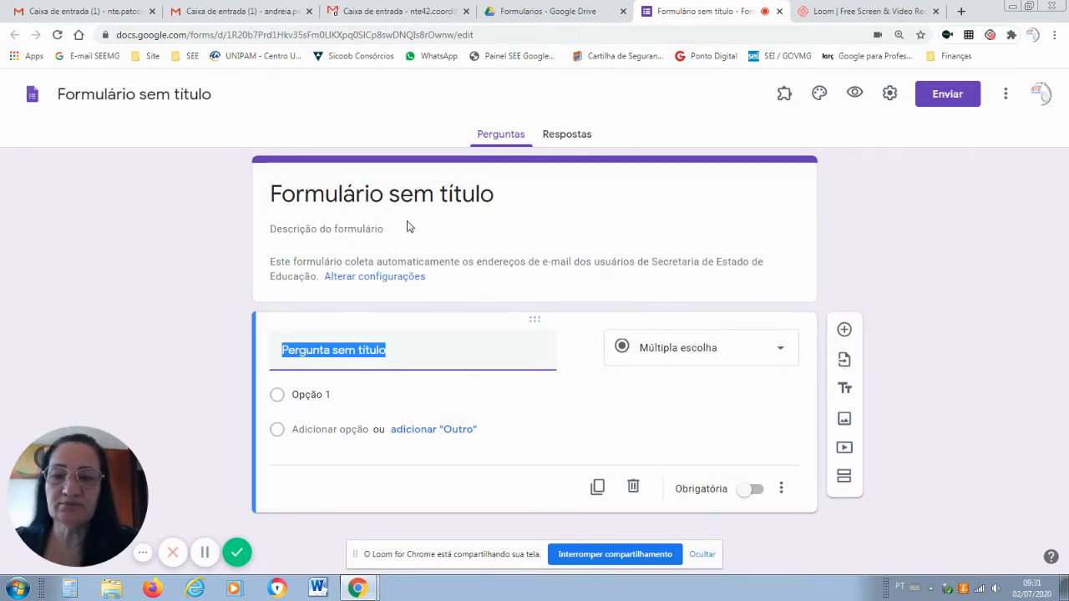
Replace the default form title in the header with "Inscrição Capacitação Google Apps"
left_click(349, 195)
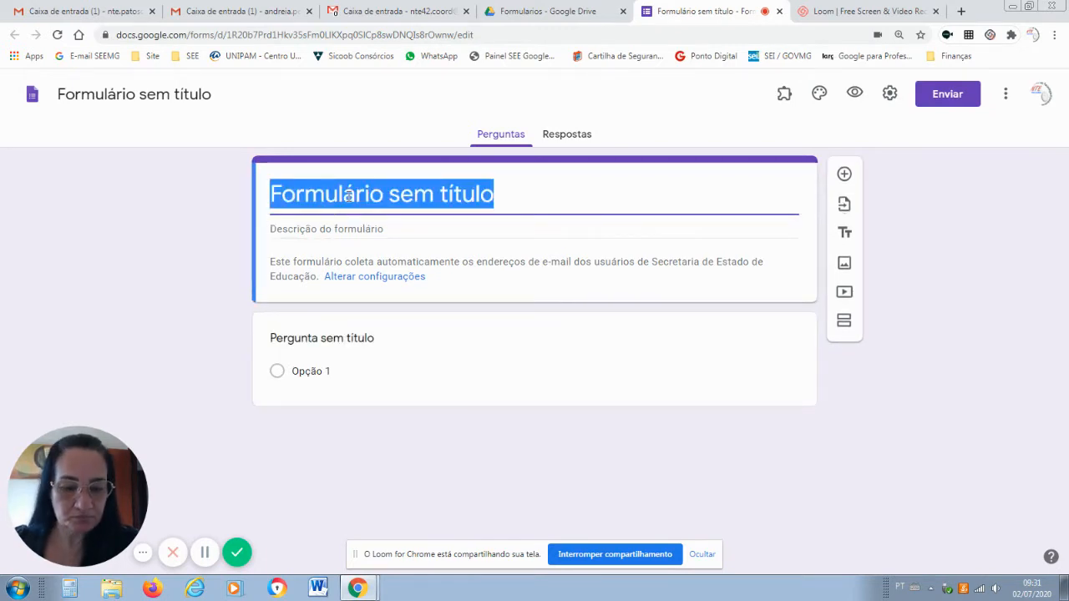
type("Insc")
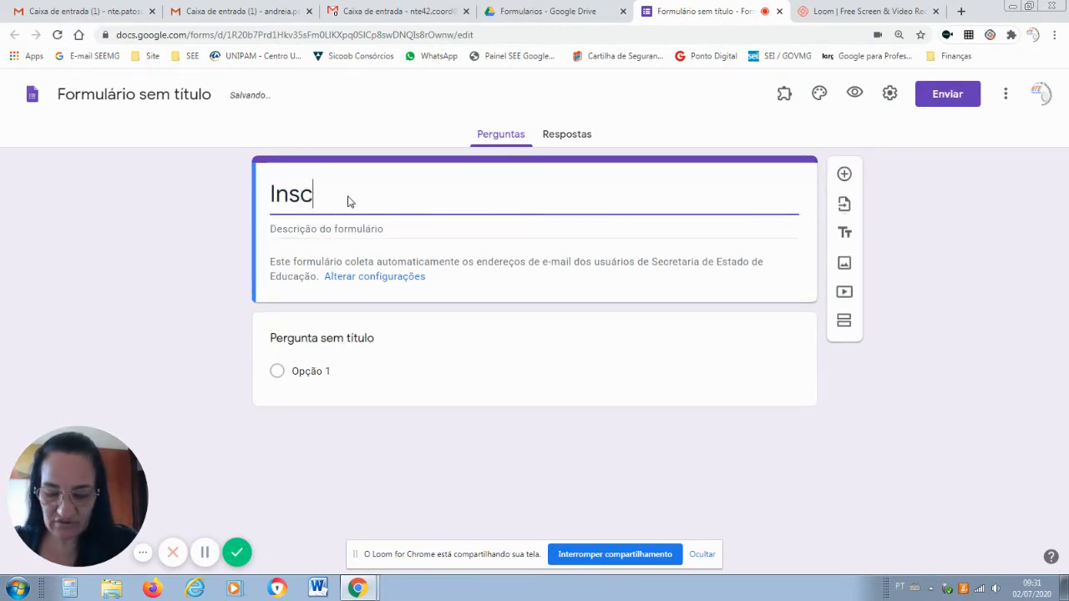
type("irção")
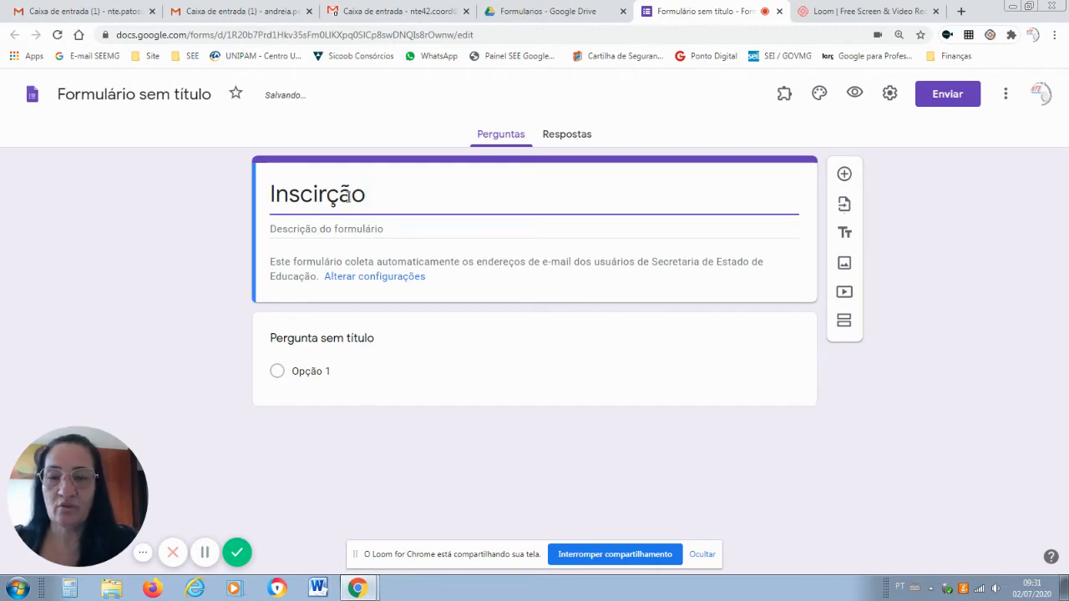
left_click(314, 195)
type("r")
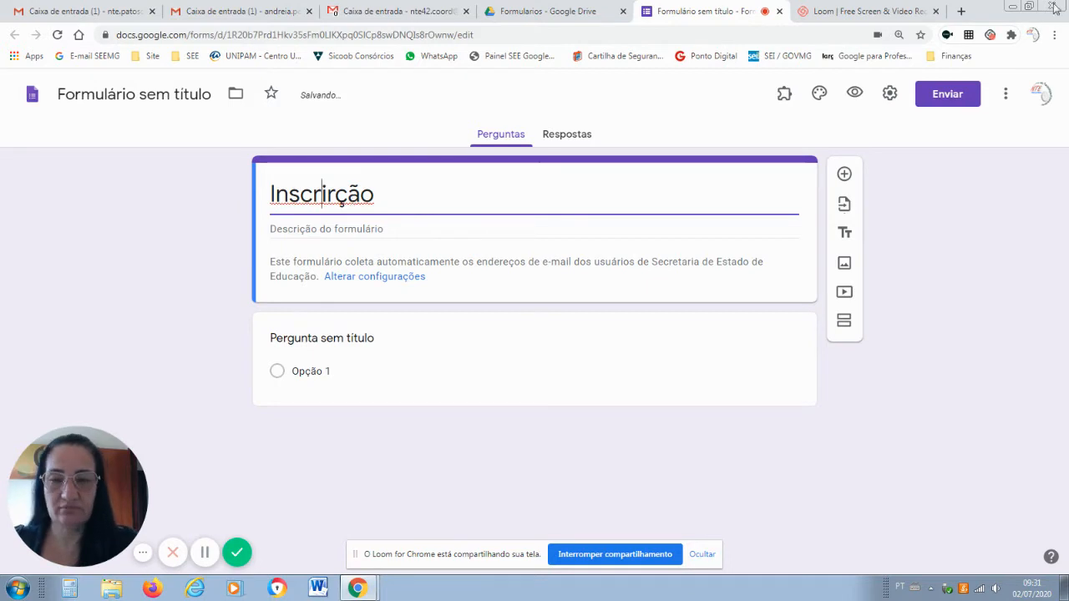
right_click(332, 197)
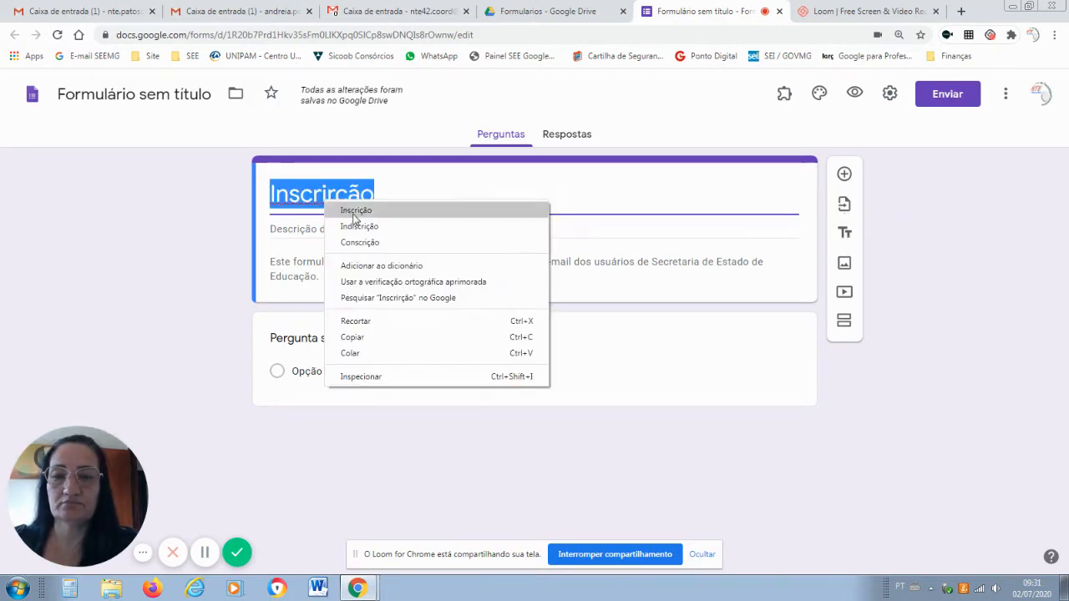
left_click(367, 210)
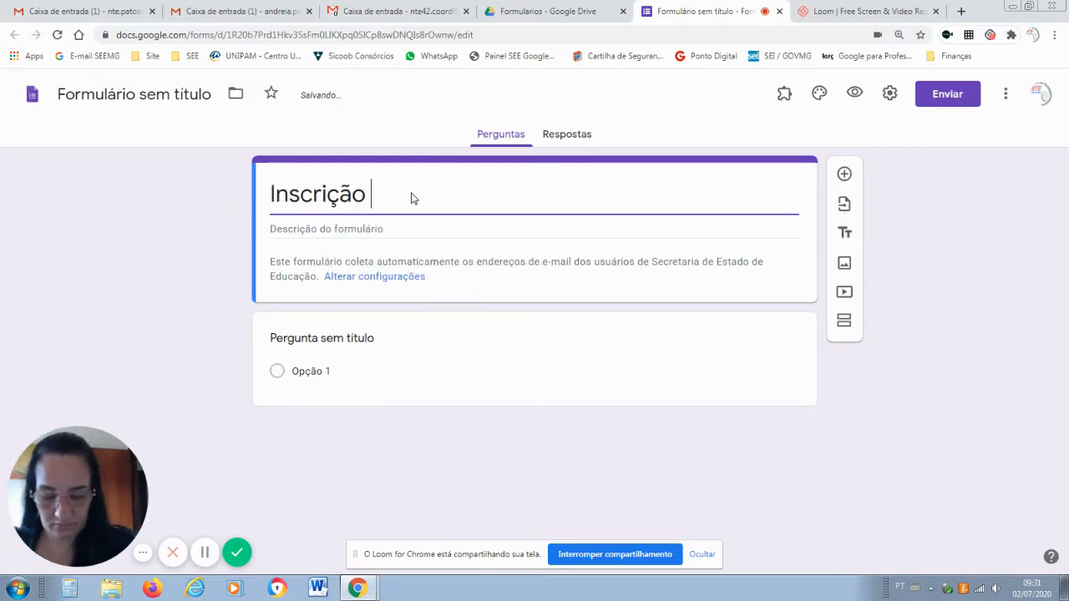
type("Capacita")
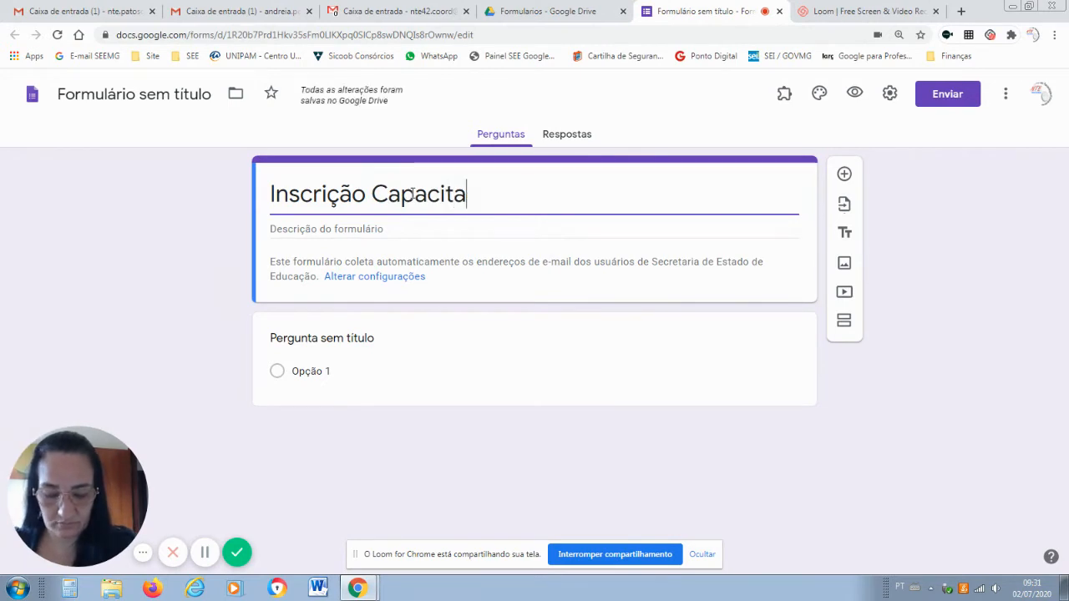
type("ção Googler")
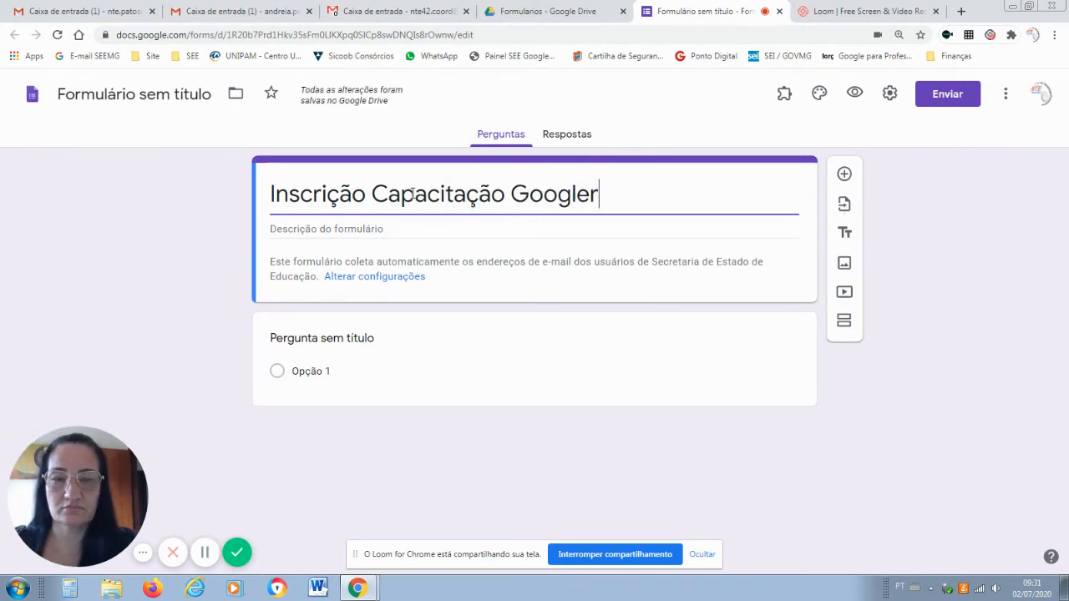
key("BackSpace")
type("Apps")
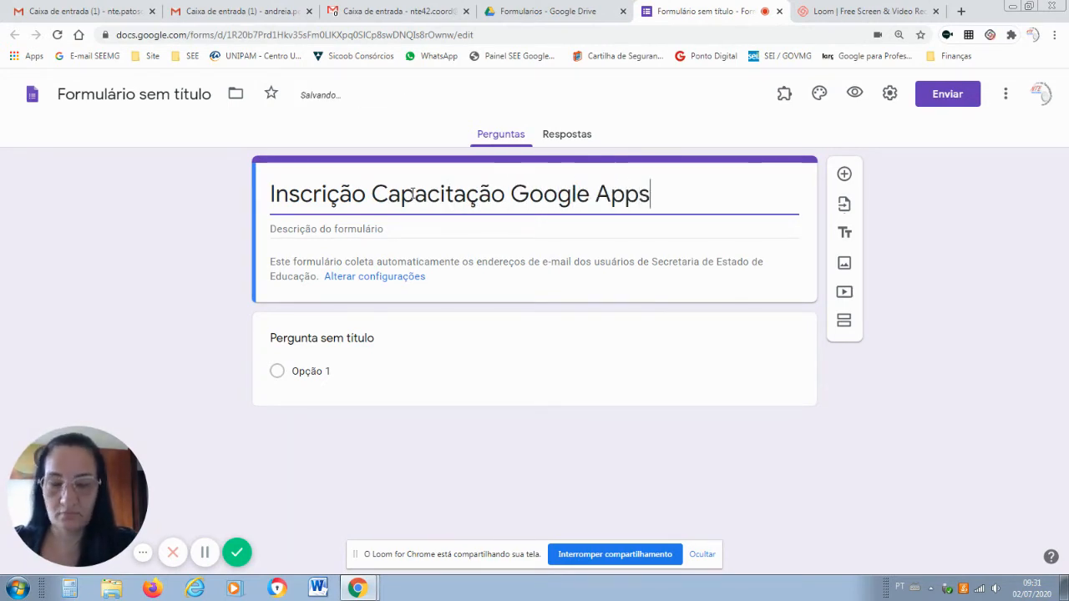
left_click(510, 204)
left_click(695, 198)
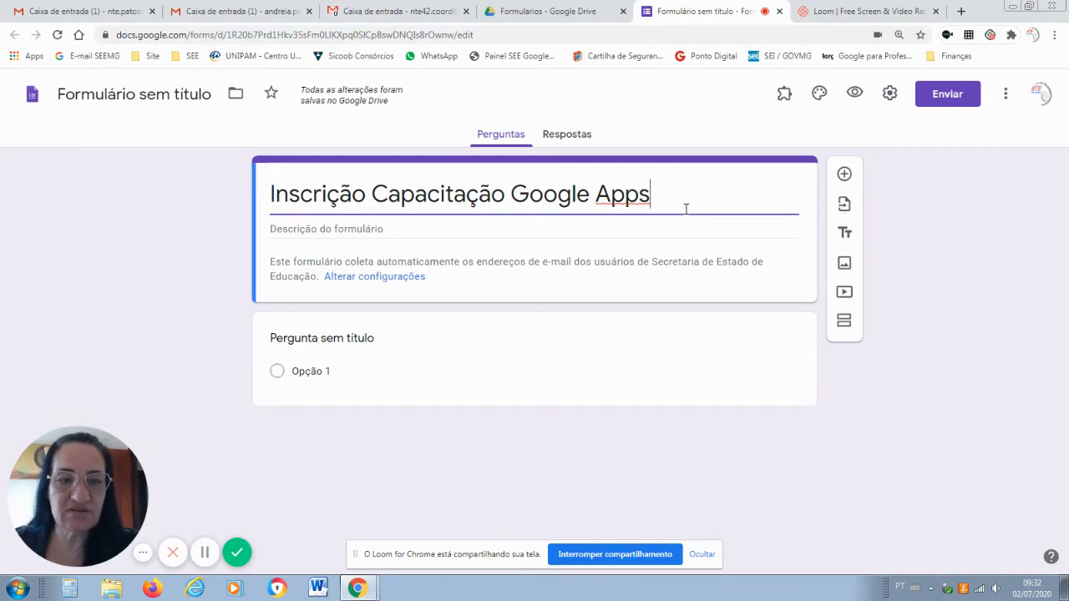
Enter "formulário para inscrição na capacitação google apps" as the form description
left_click(297, 231)
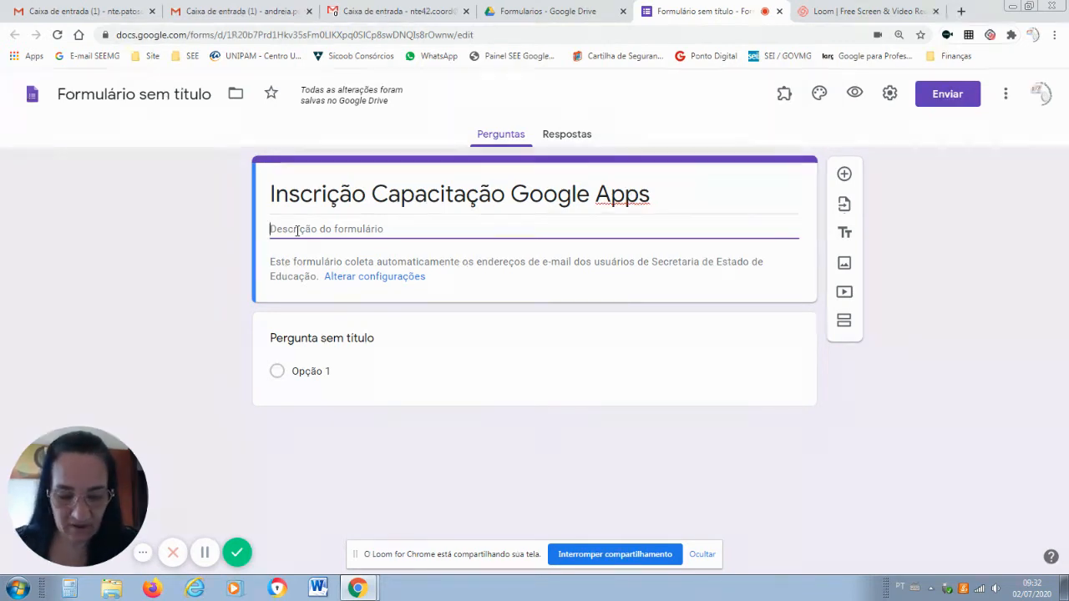
type("form")
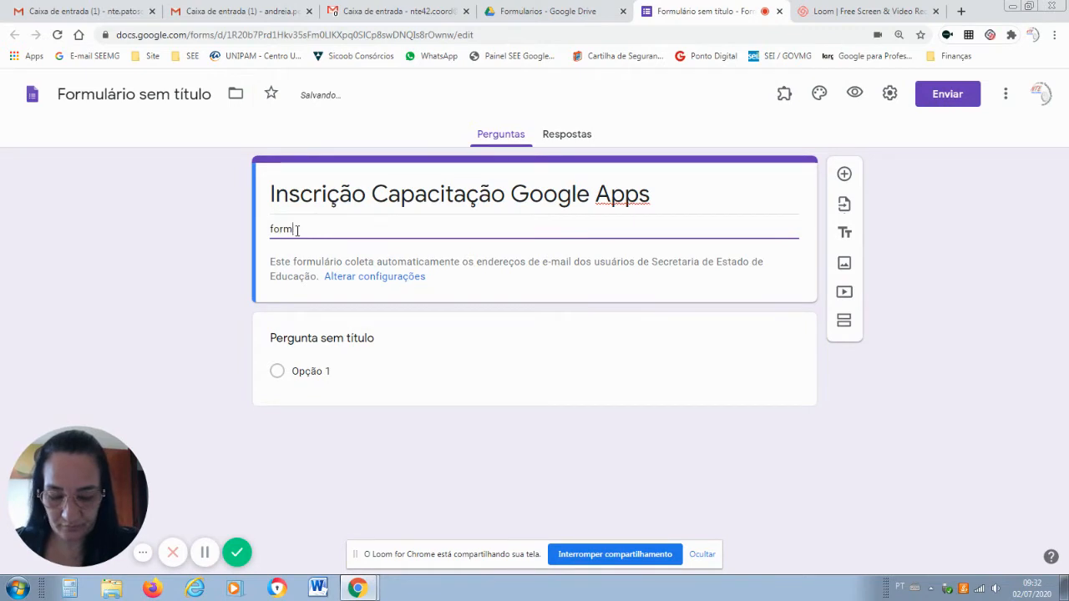
type("ulário pa")
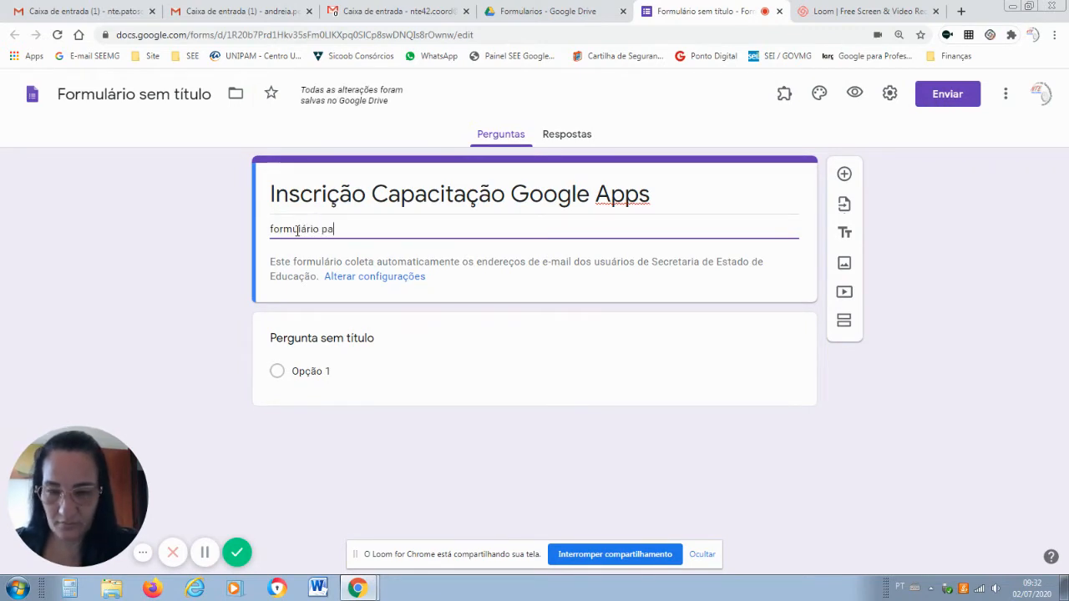
type("ra insc")
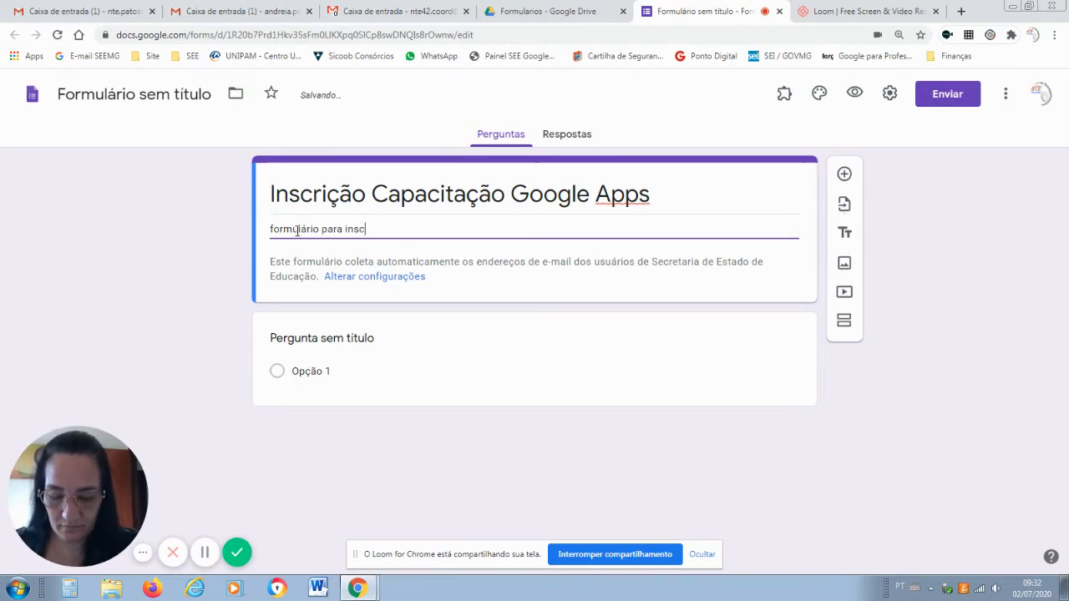
type("irção na capa")
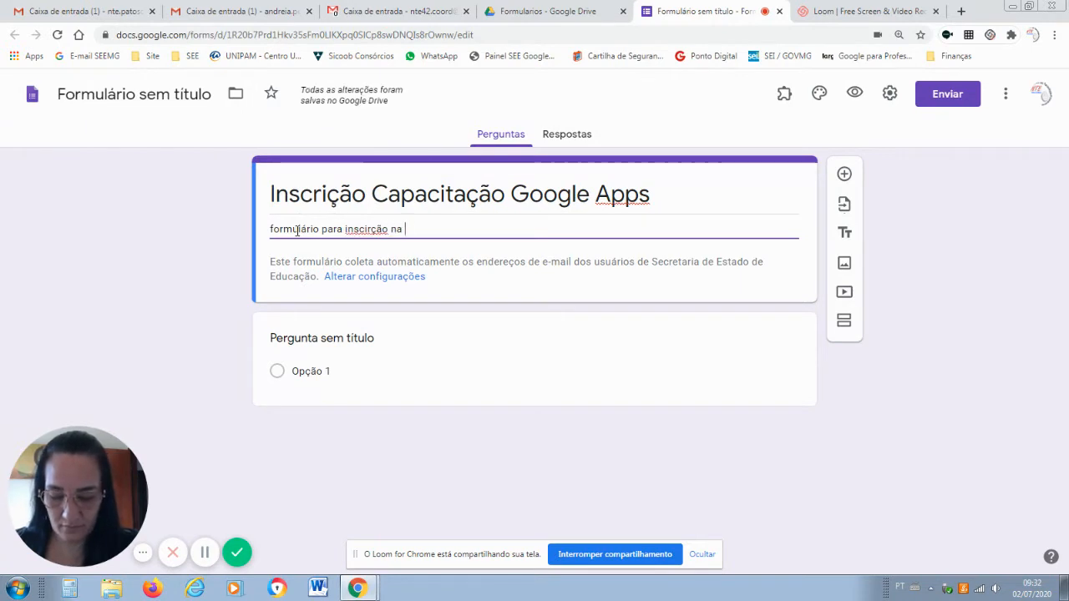
type("citação ")
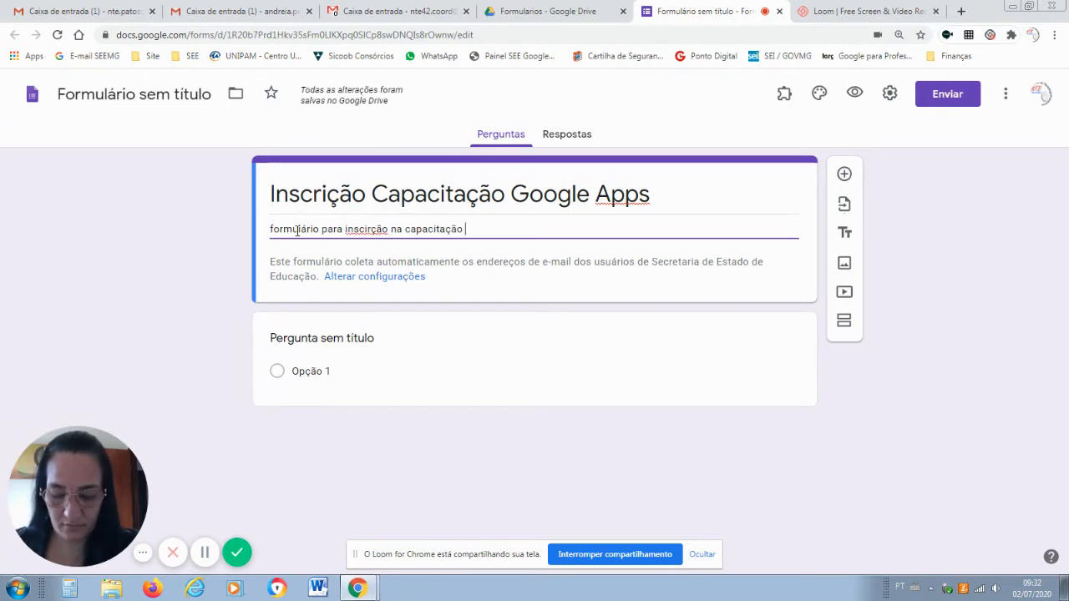
type("google ")
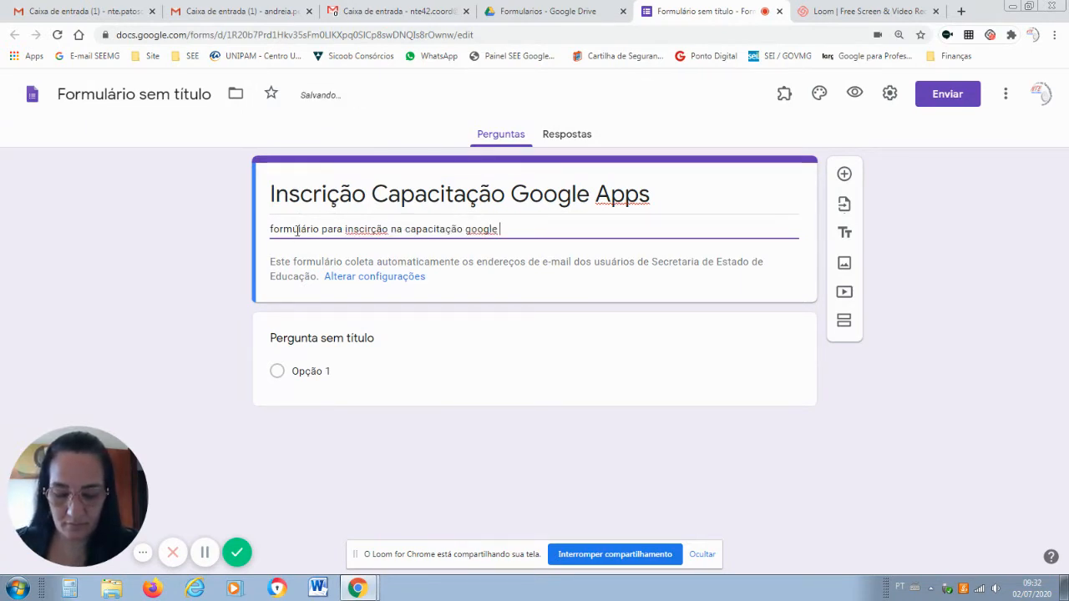
type("apps")
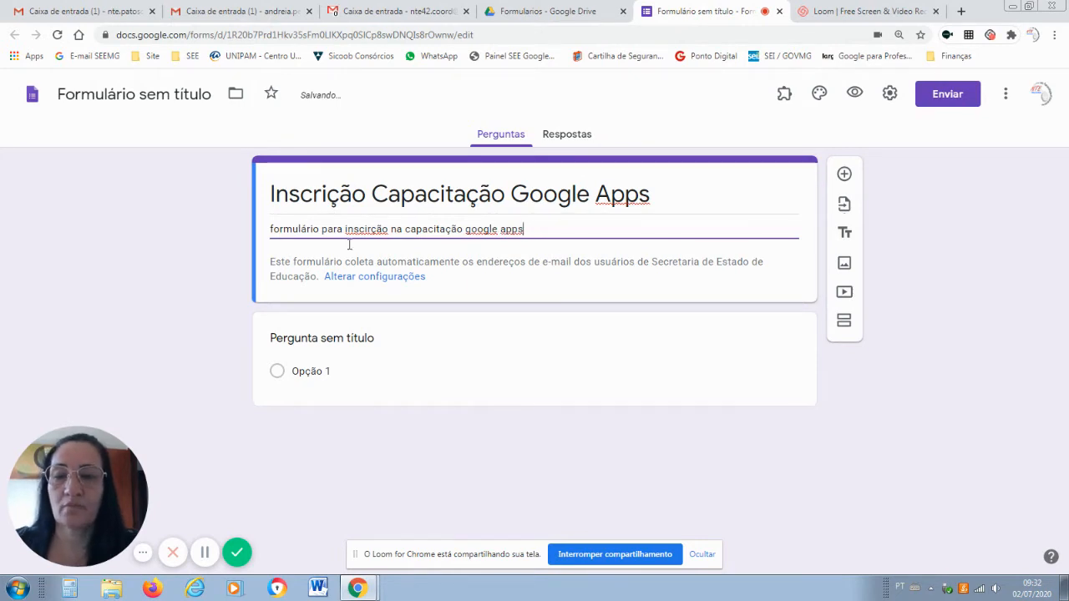
right_click(383, 232)
left_click(410, 249)
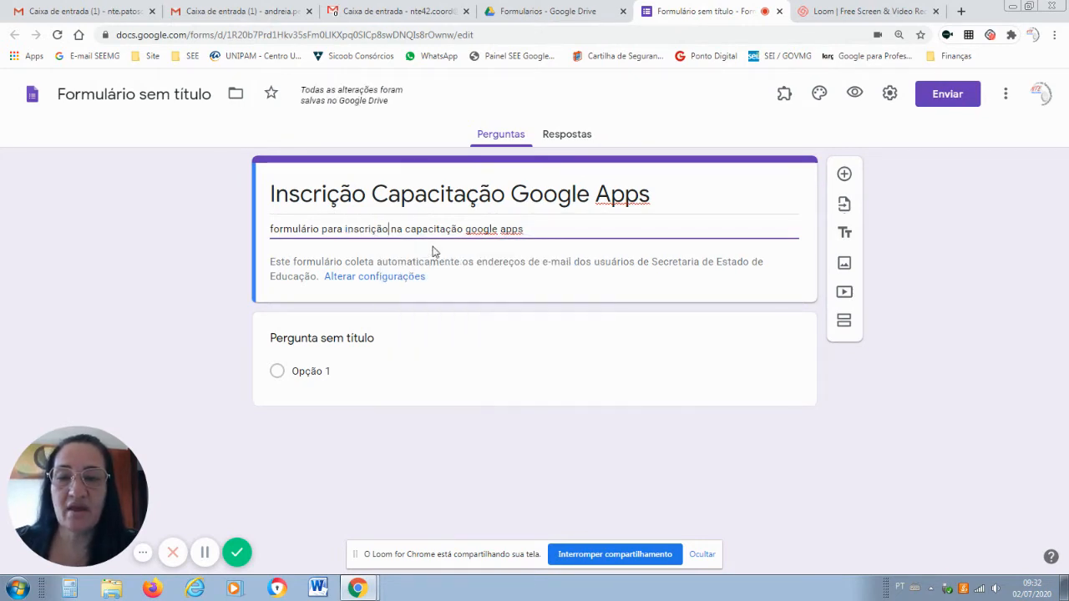
Capitalise "Google", "Apps" and the opening word "Formulário" in the form description
right_click(476, 229)
left_click(497, 243)
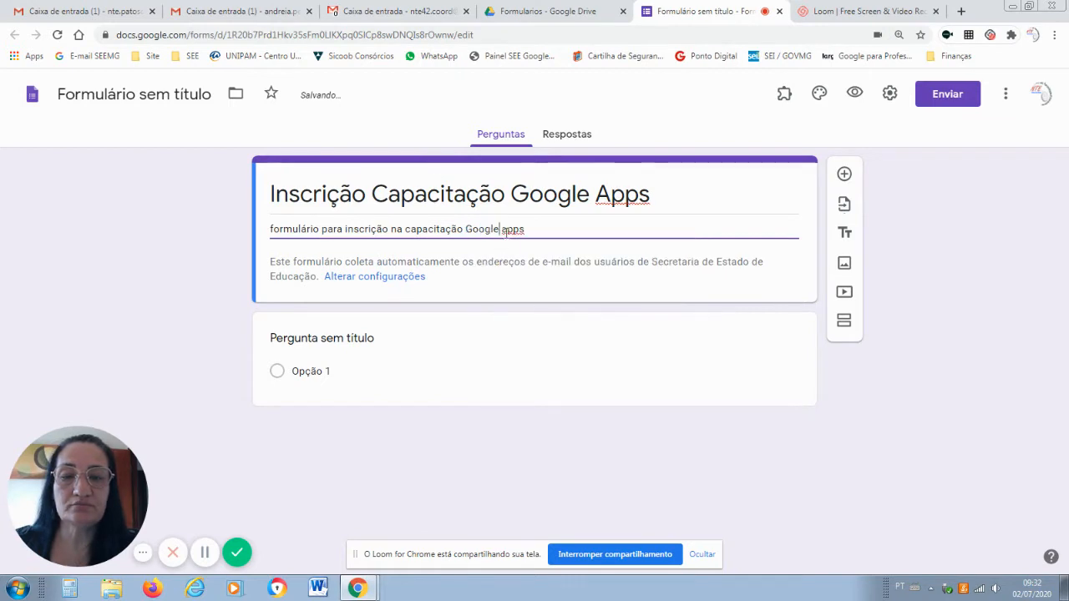
right_click(506, 237)
left_click(553, 229)
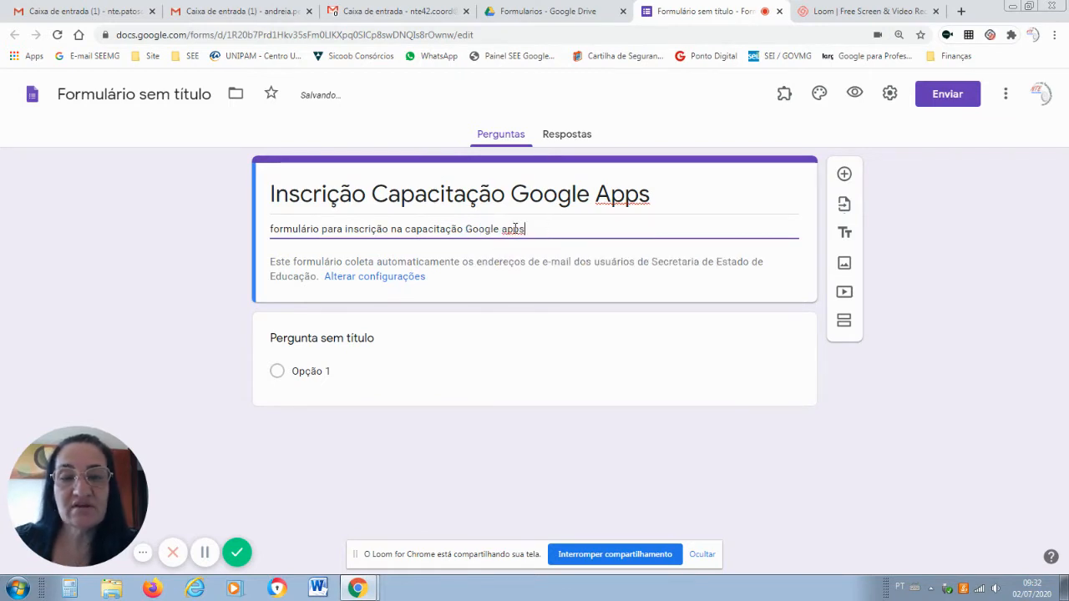
left_click(507, 229)
key("BackSpace")
type("A")
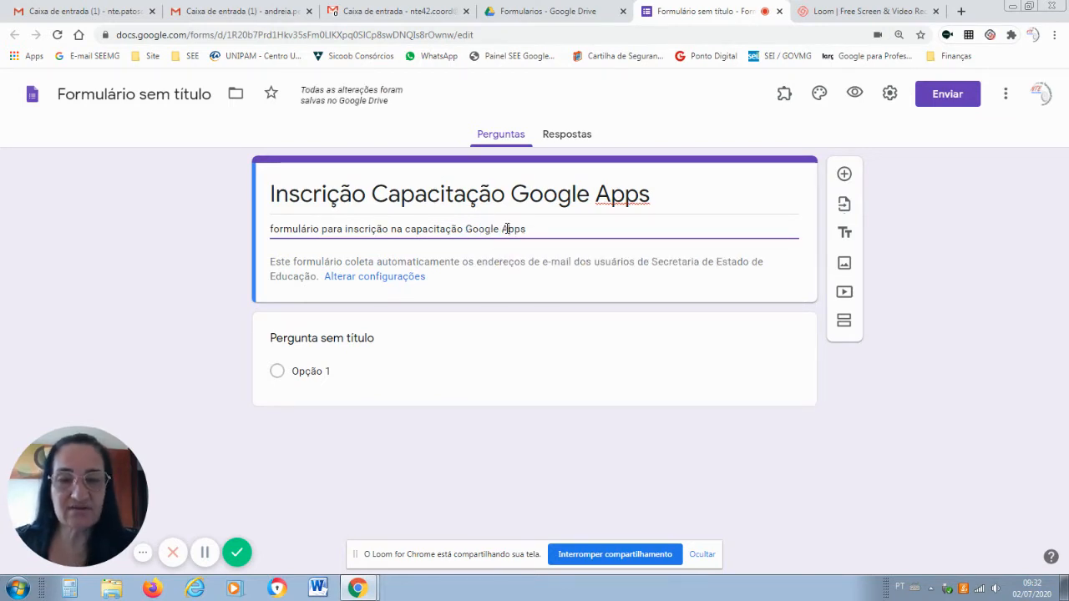
left_click(275, 229)
key("BackSpace")
type("F")
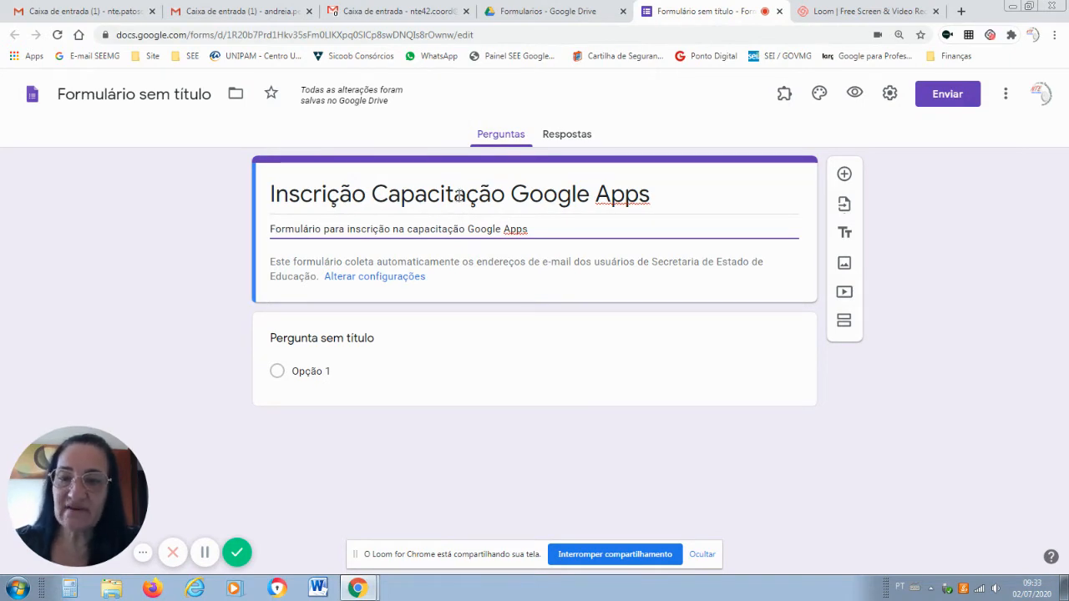
Give the form file the same name as its title, "Inscrição Capacitação Google Apps"
triple_click(449, 196)
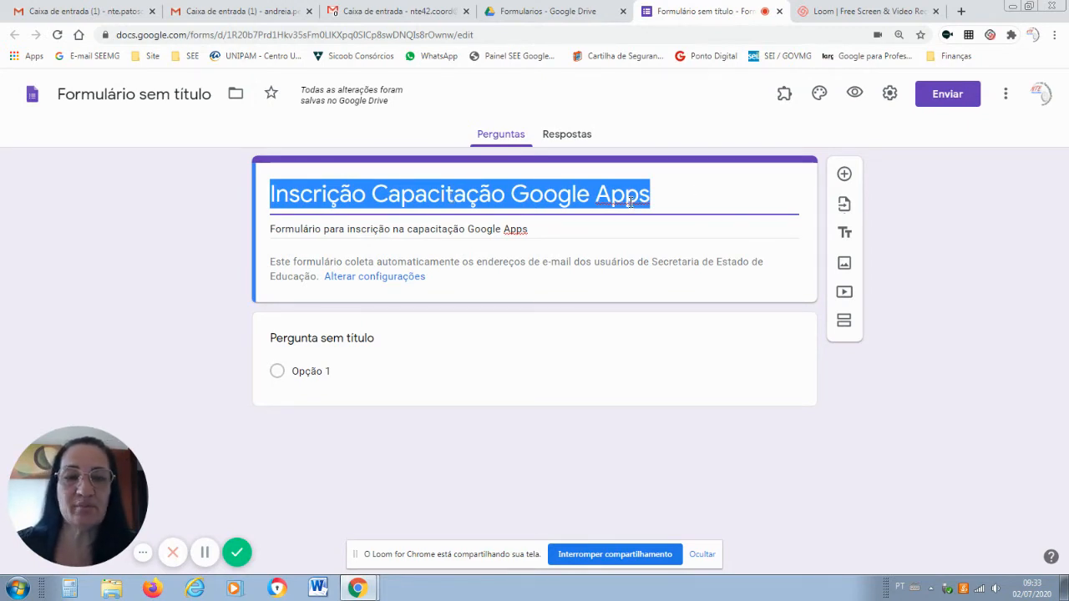
left_click(631, 201)
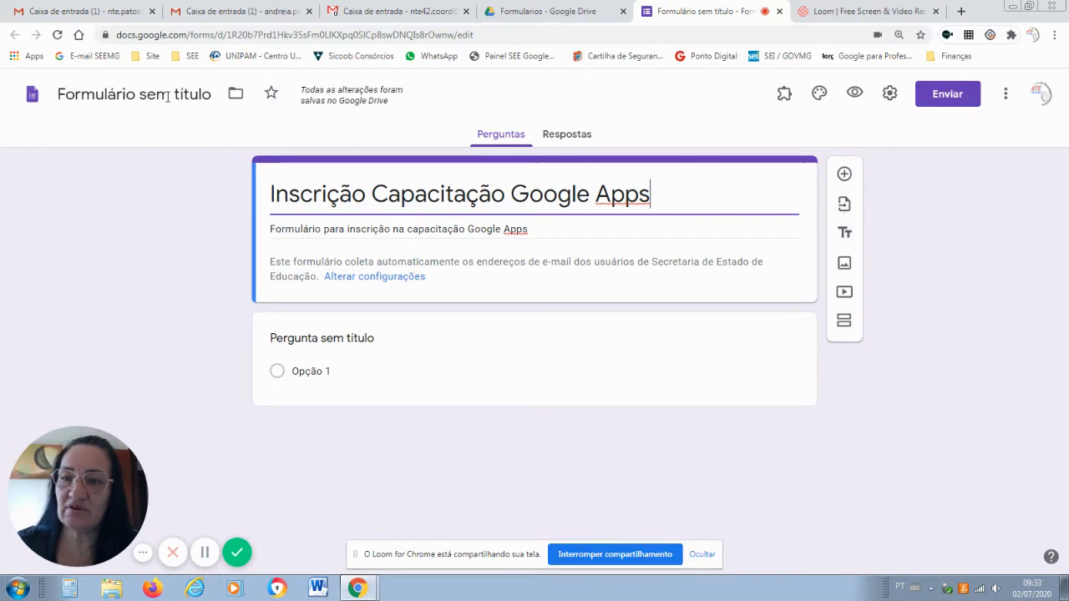
left_click(99, 95)
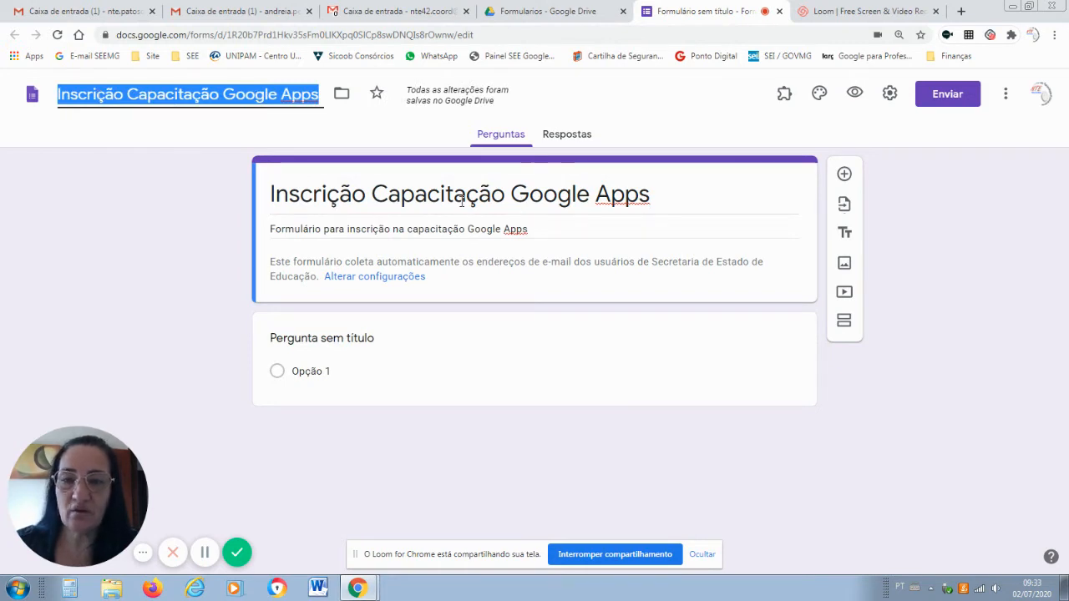
left_click(500, 197)
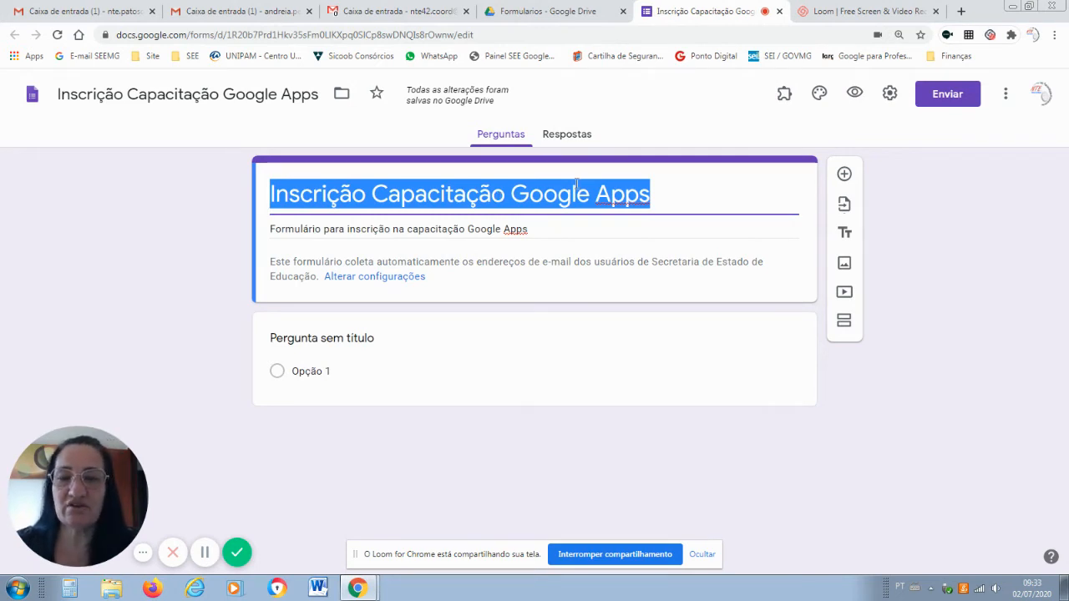
left_click(222, 94)
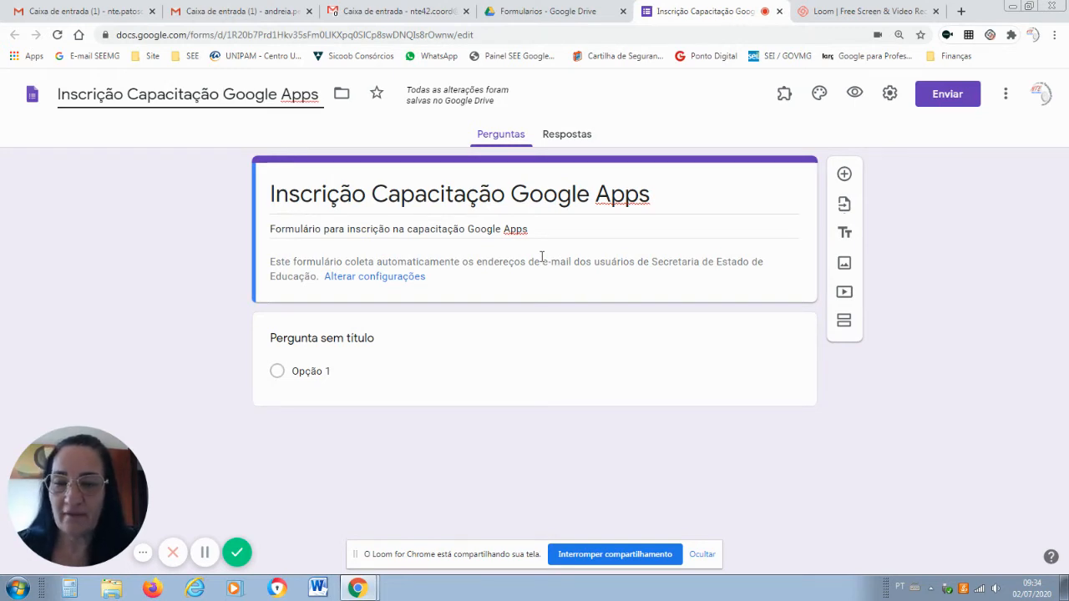
Title the first question "NOME COMPLETO" as a short-answer (Resposta curta) question and make it required
left_click(333, 339)
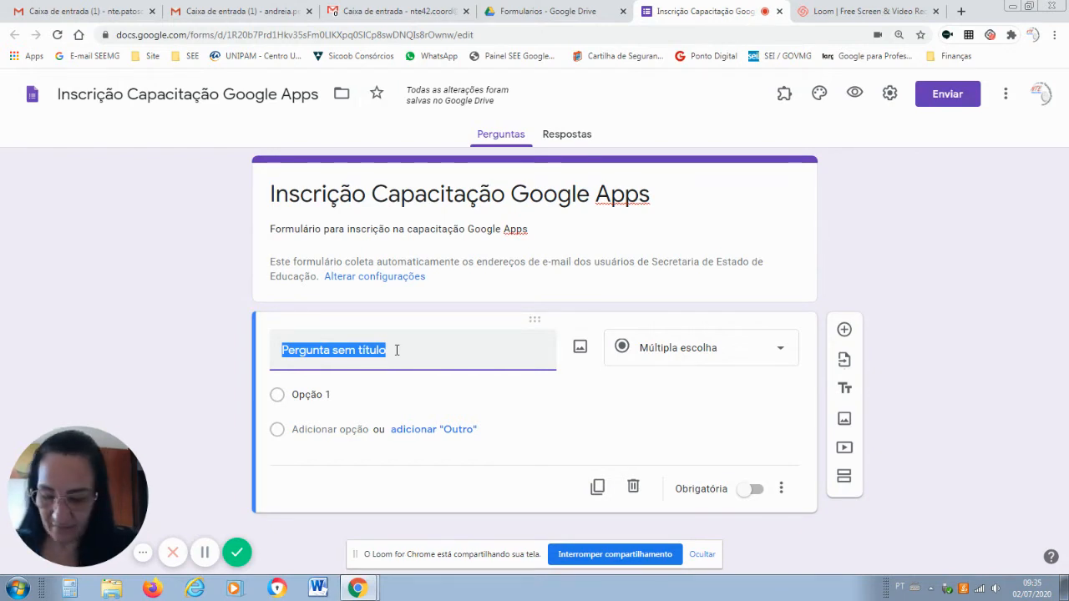
type("NOME CO")
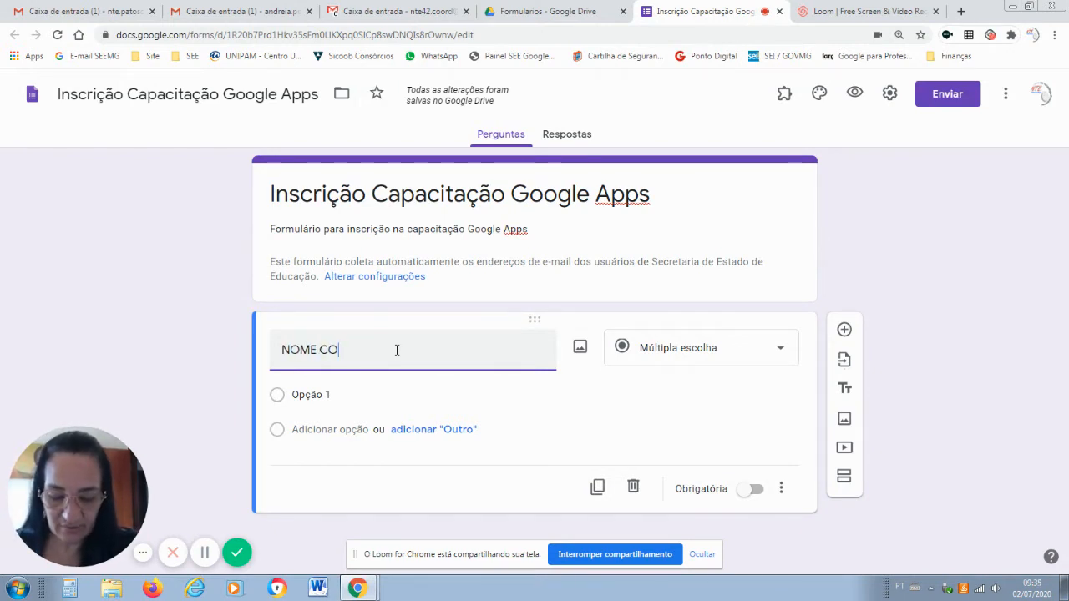
type("MPLETO")
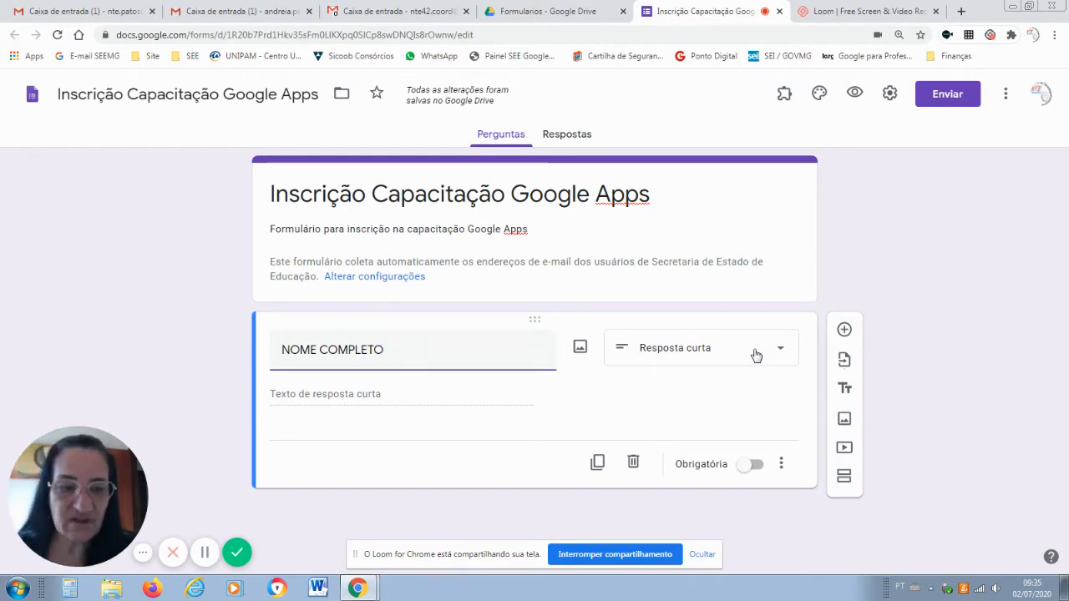
left_click(783, 352)
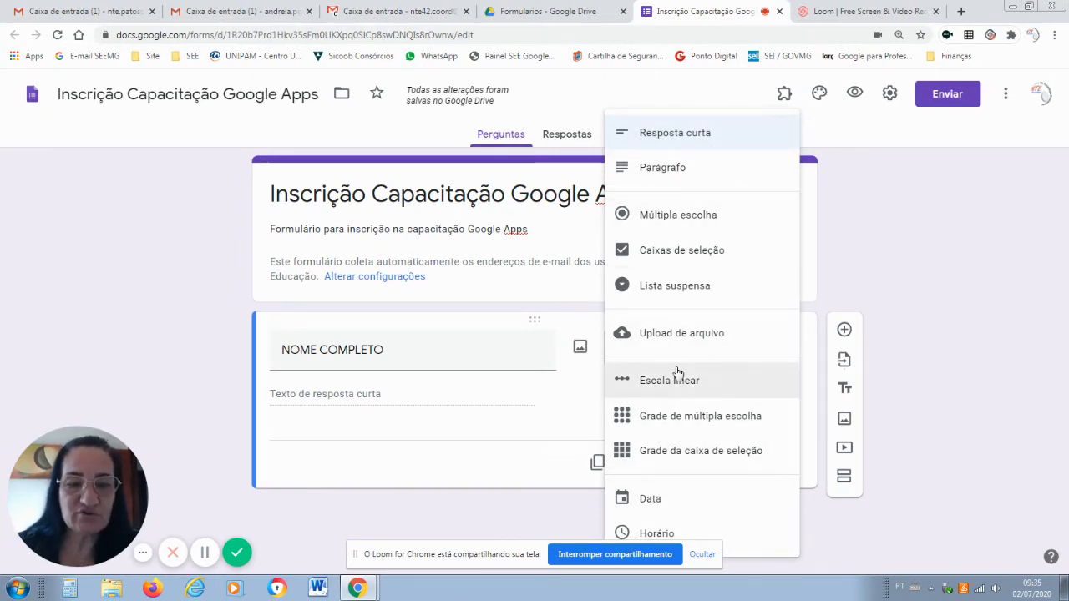
left_click(494, 421)
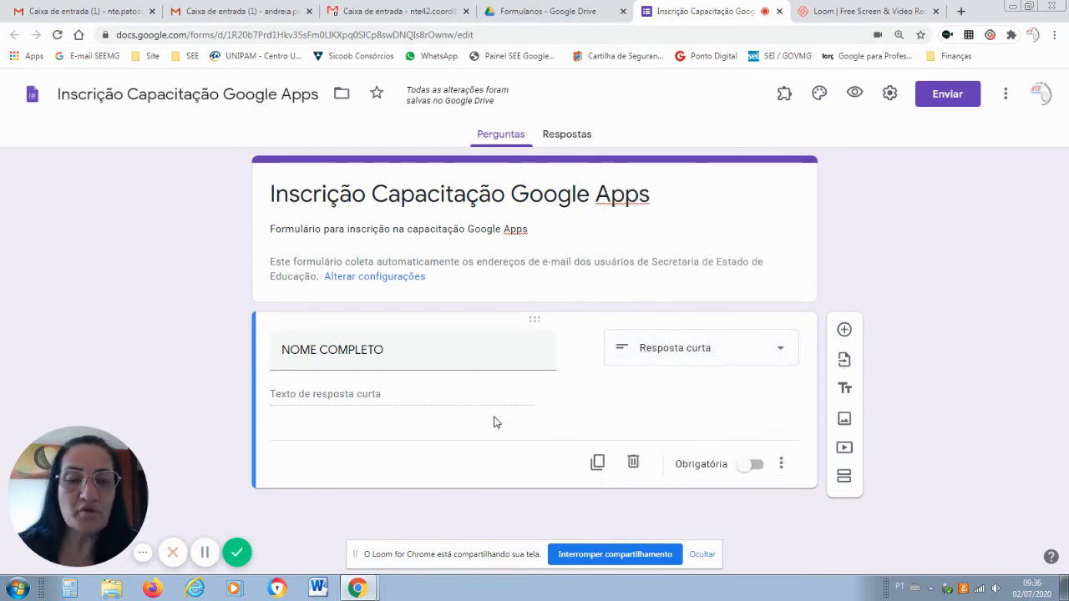
triple_click(380, 354)
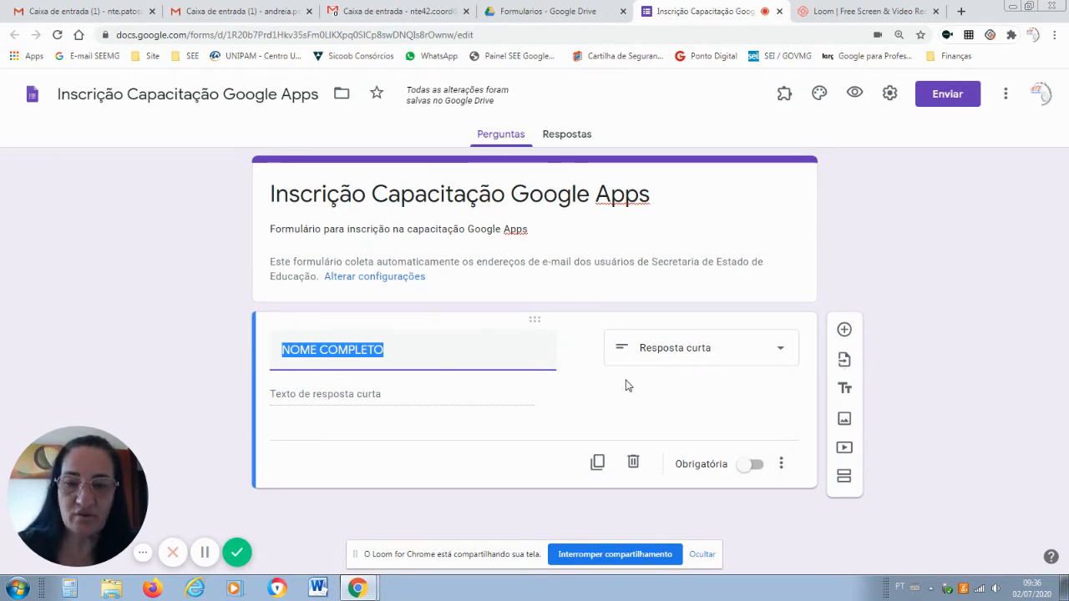
left_click(756, 466)
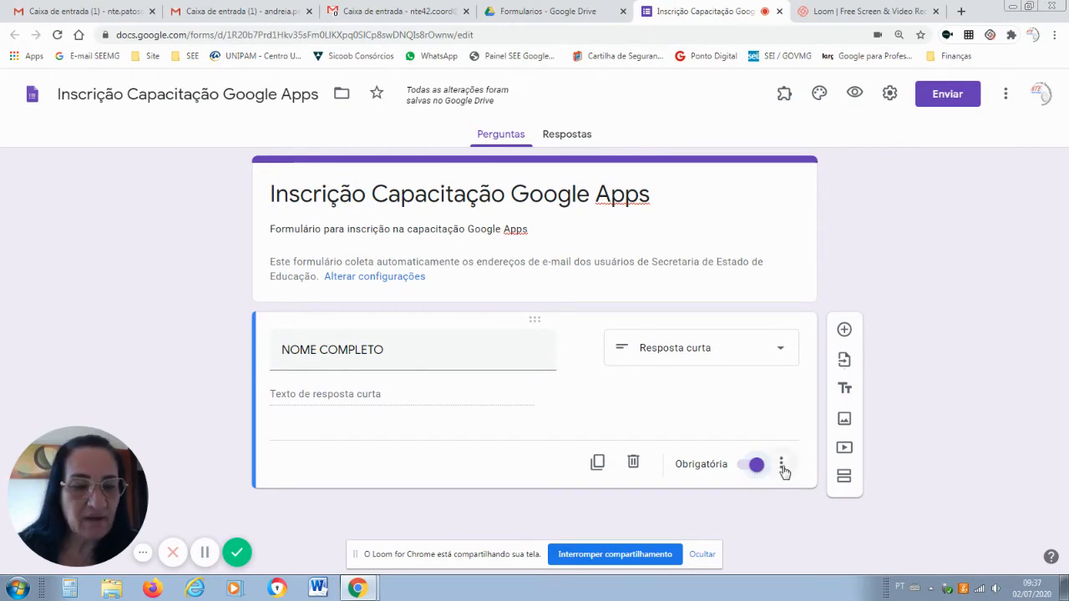
Show the description field on the NOME COMPLETO question, leave it empty, and hide it again
left_click(782, 464)
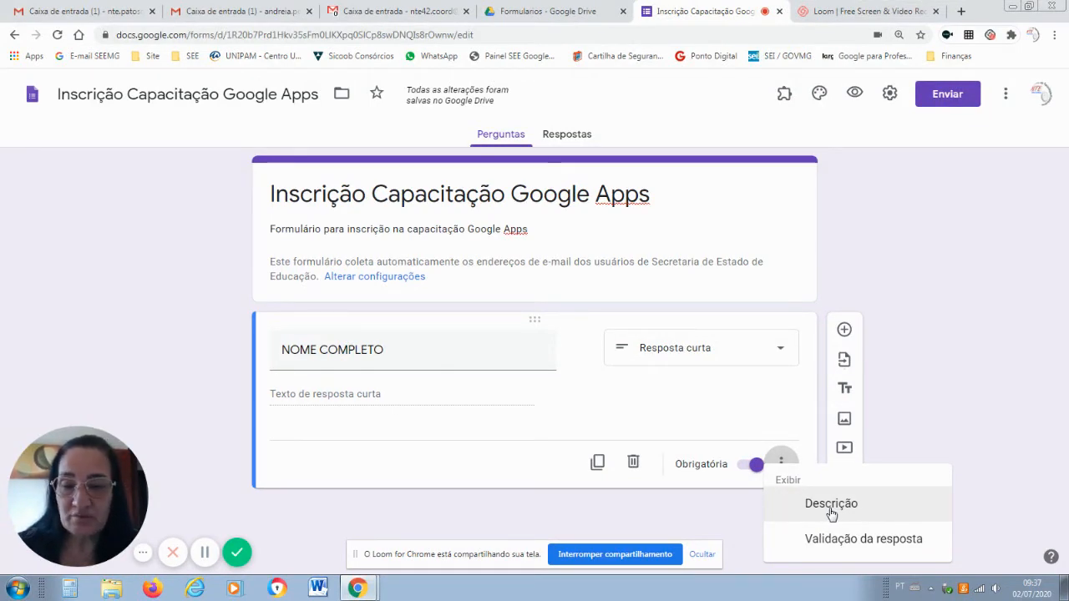
left_click(389, 348)
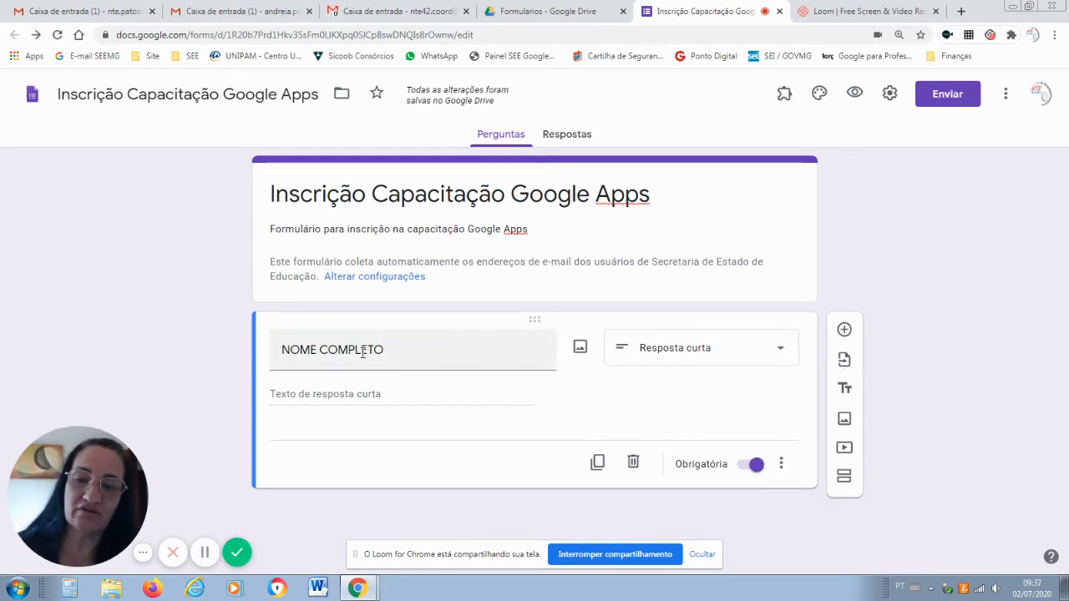
triple_click(363, 351)
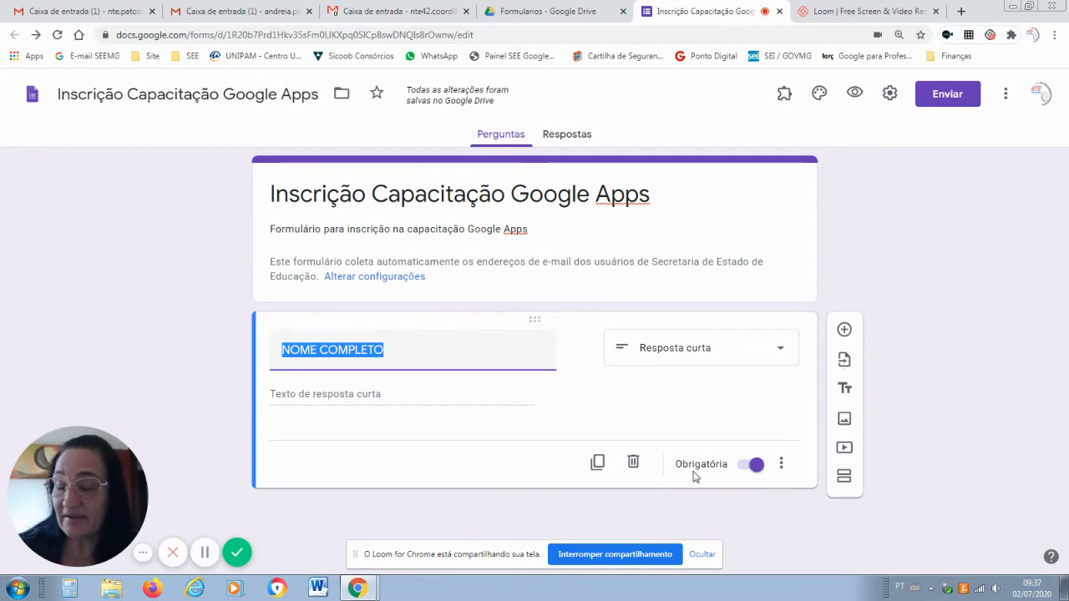
left_click(782, 464)
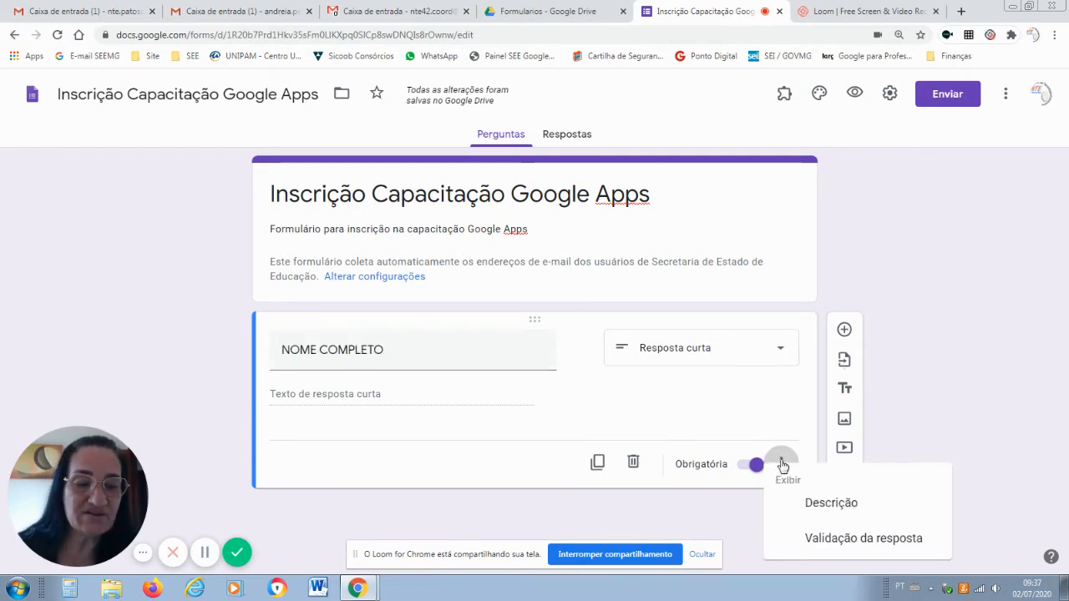
left_click(821, 505)
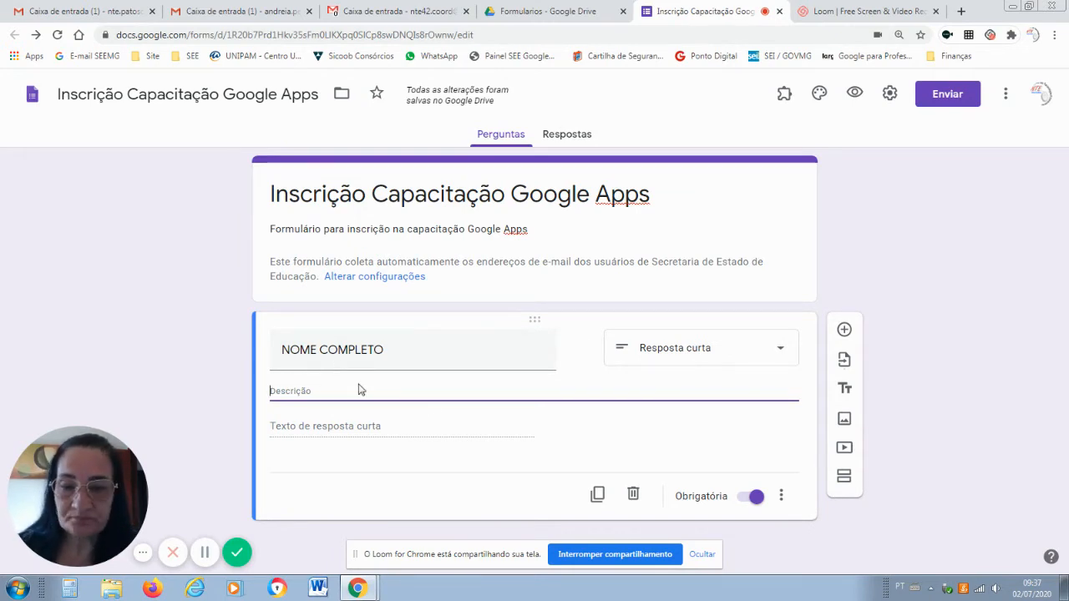
left_click(782, 499)
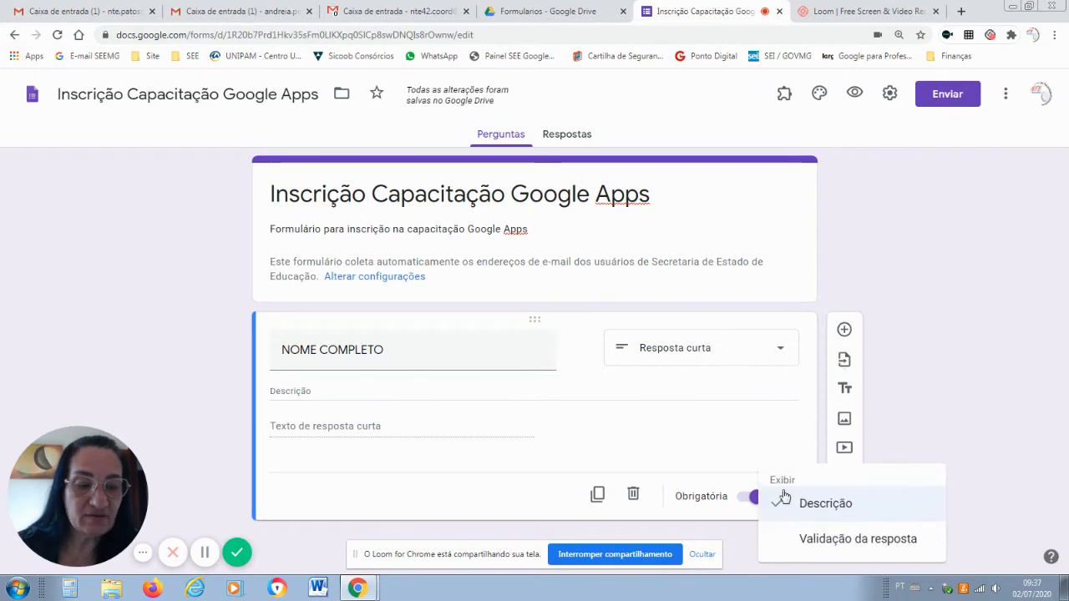
left_click(804, 504)
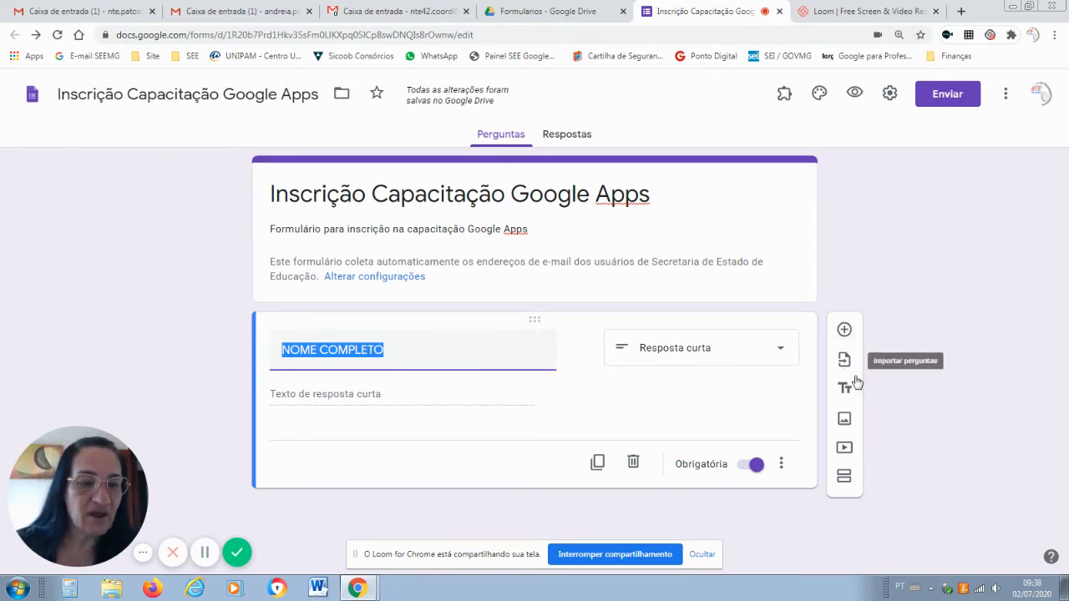
Add a new blank question below the NOME COMPLETO question
left_click(845, 332)
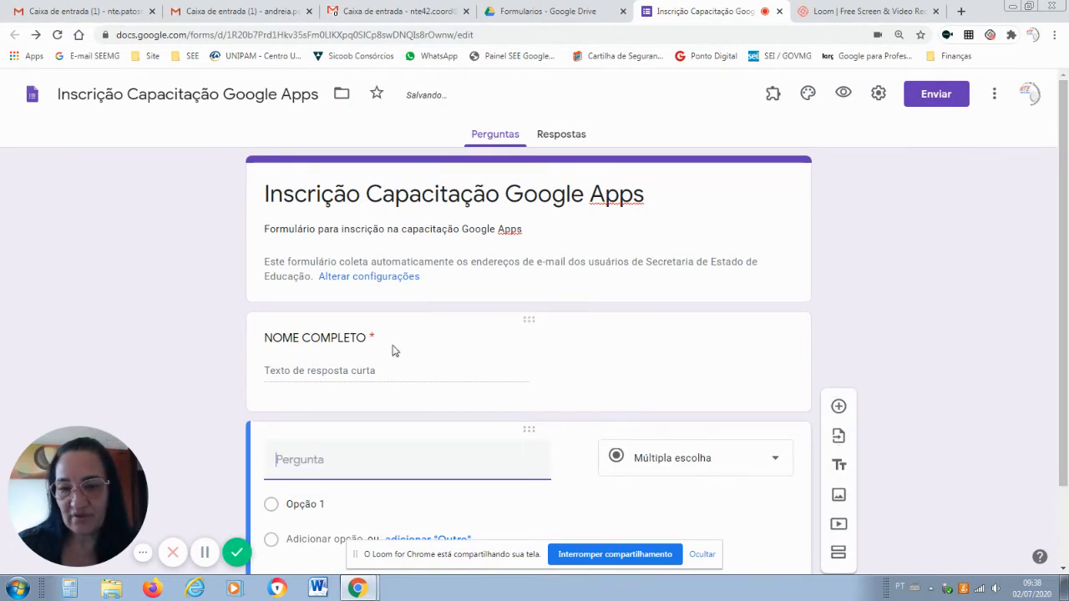
left_click_drag(1066, 303, 1066, 391)
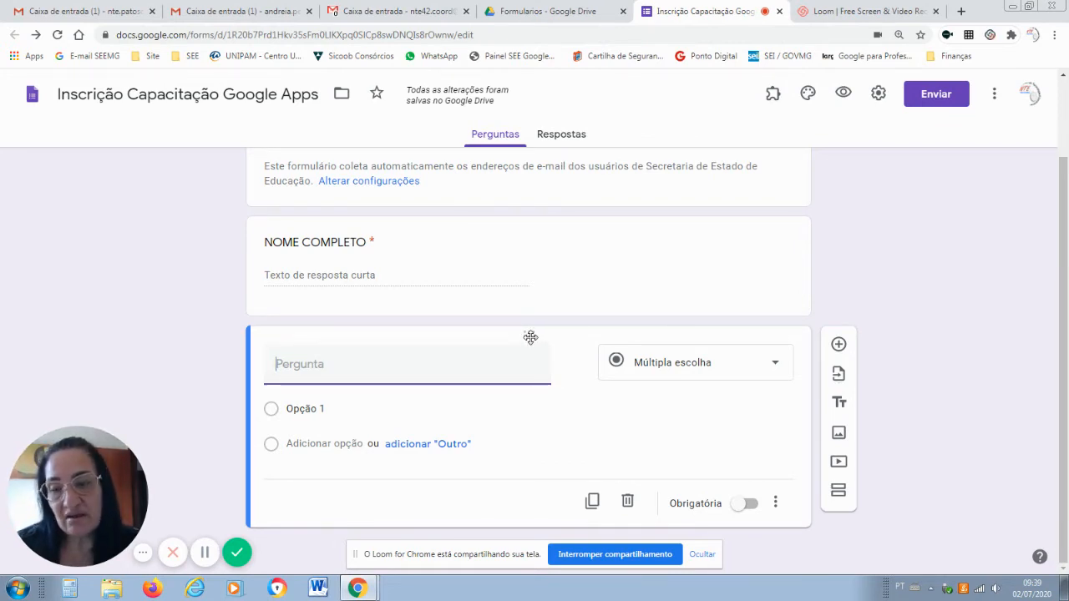
Try reordering the questions by moving NOME COMPLETO below the blank question, and move it back above
left_click_drag(530, 329, 580, 265)
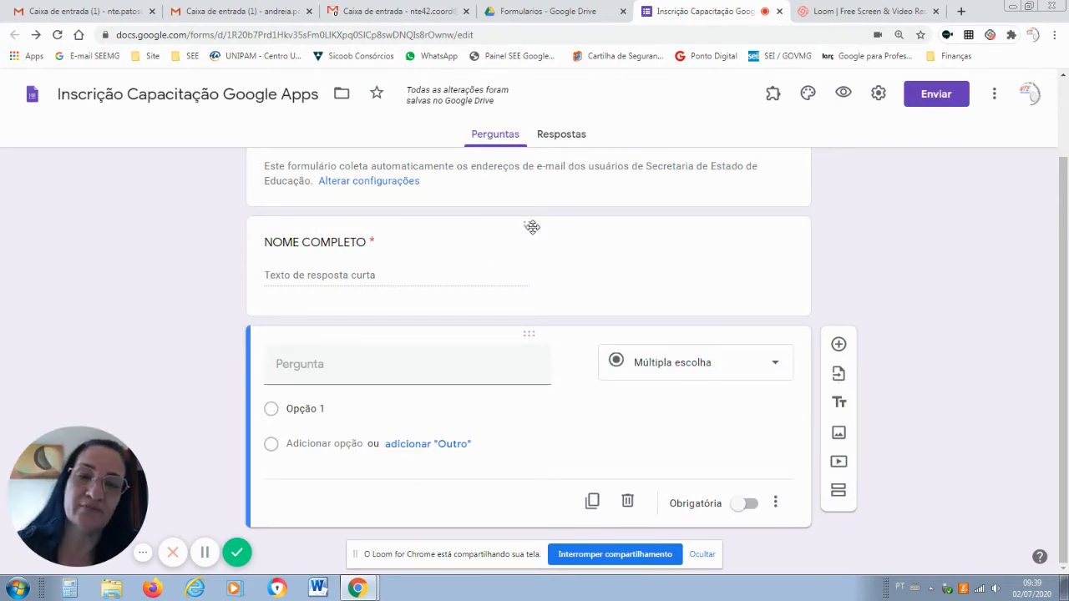
left_click_drag(532, 226, 536, 464)
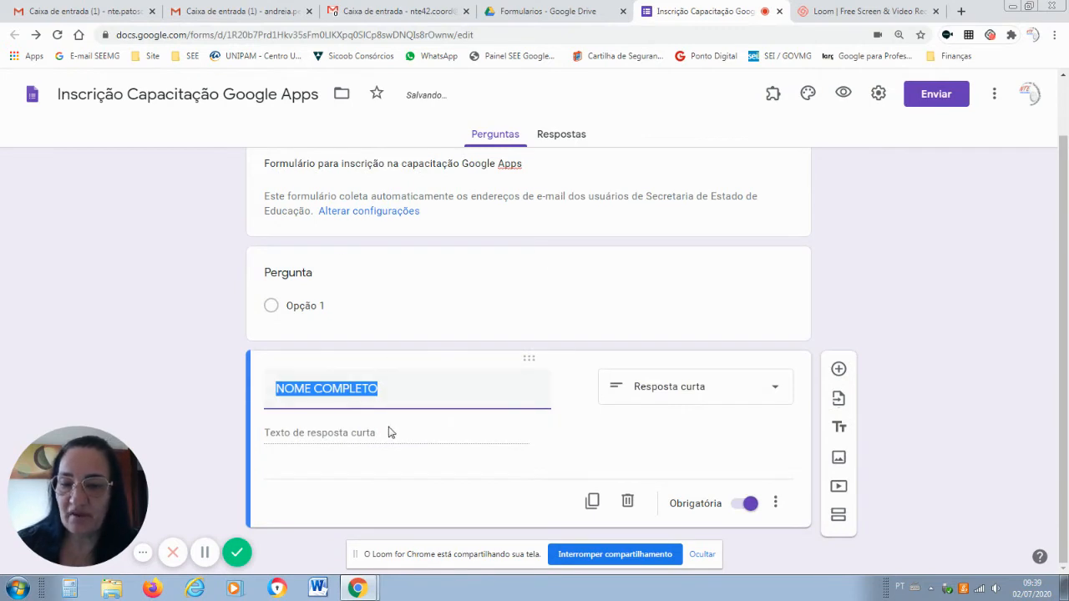
left_click_drag(532, 362, 549, 226)
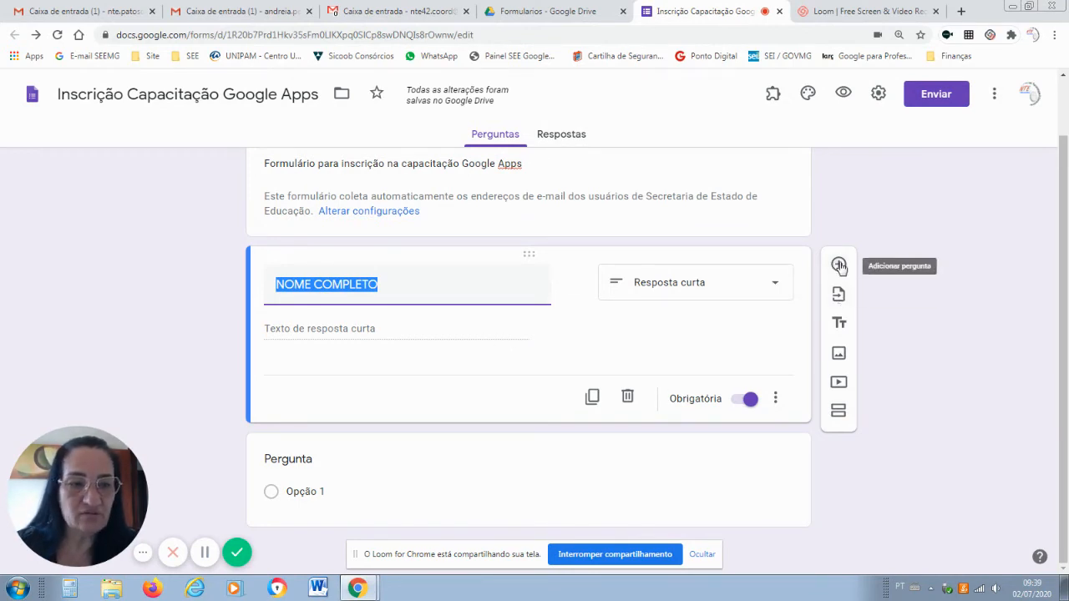
Start a question import below the blank question and select "INSCRIÇÃO CAPACITAÇÃO GOOGLE MEET 2" as the source form
left_click(311, 482)
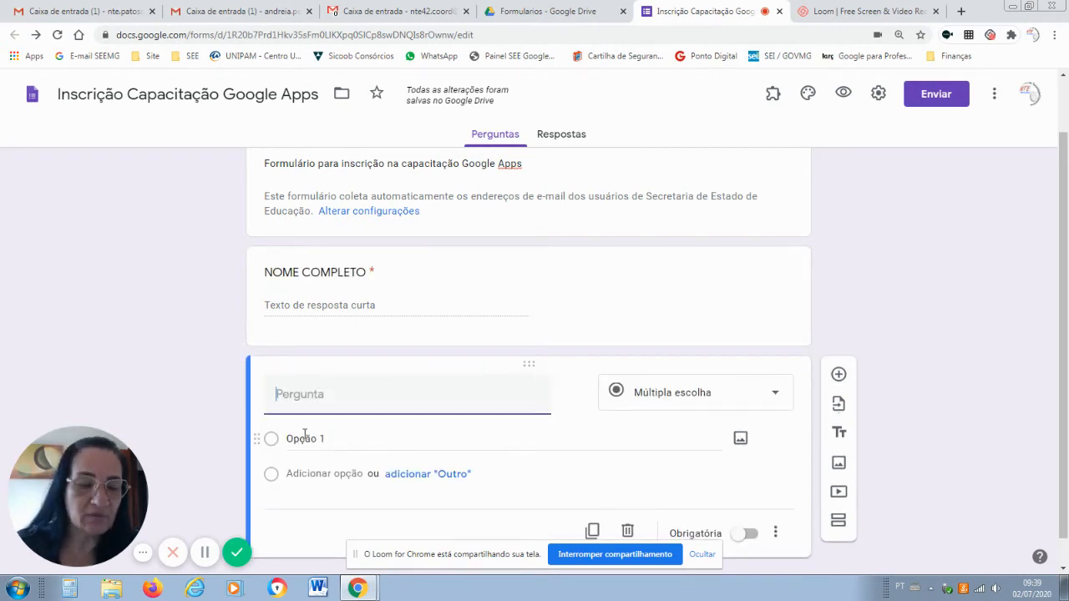
left_click(839, 406)
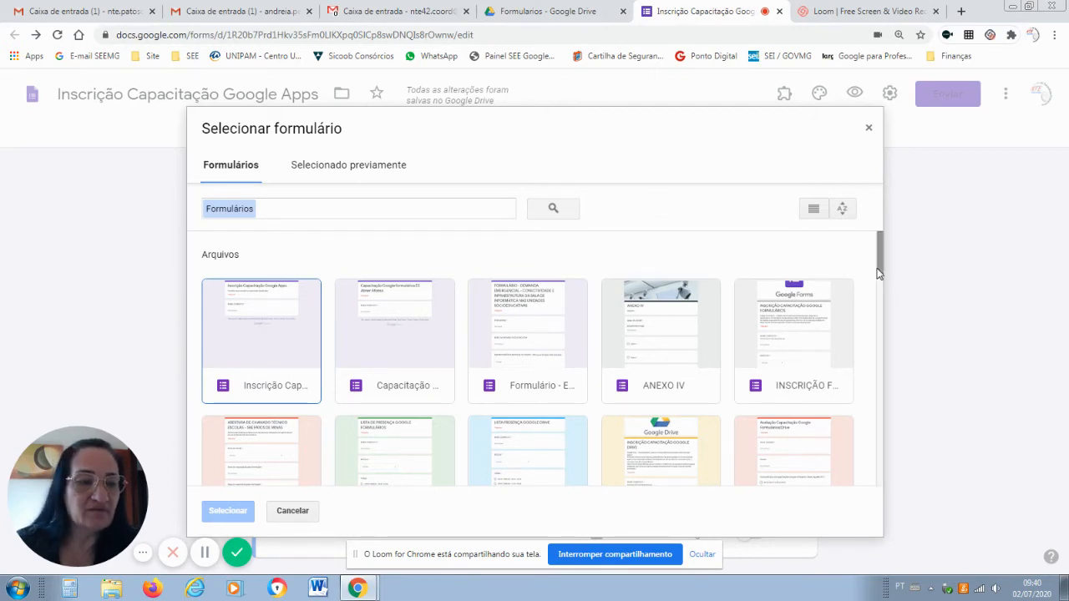
left_click_drag(881, 274, 889, 312)
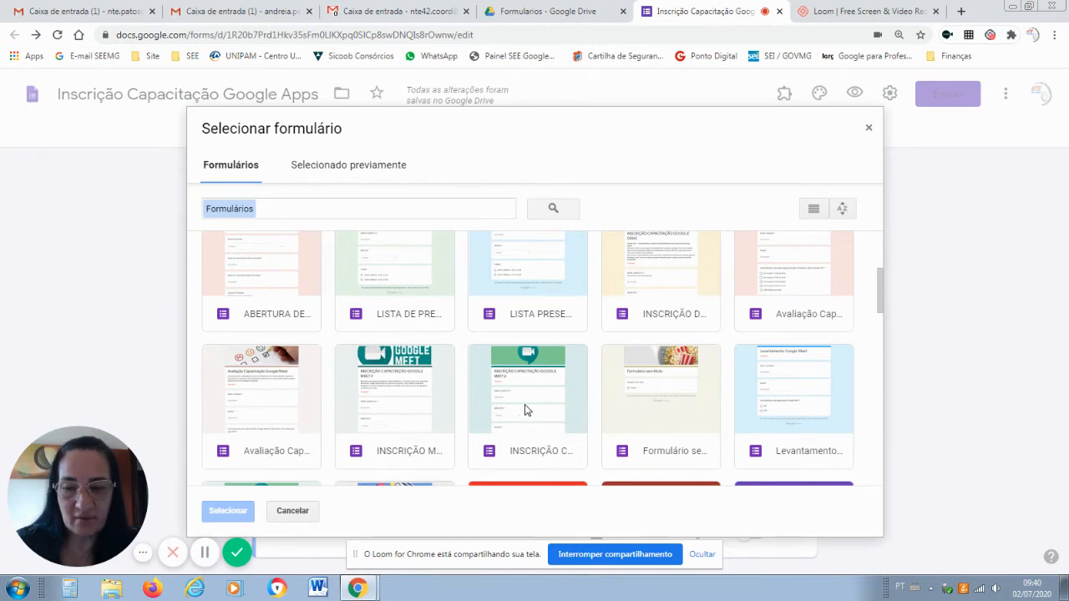
left_click(525, 409)
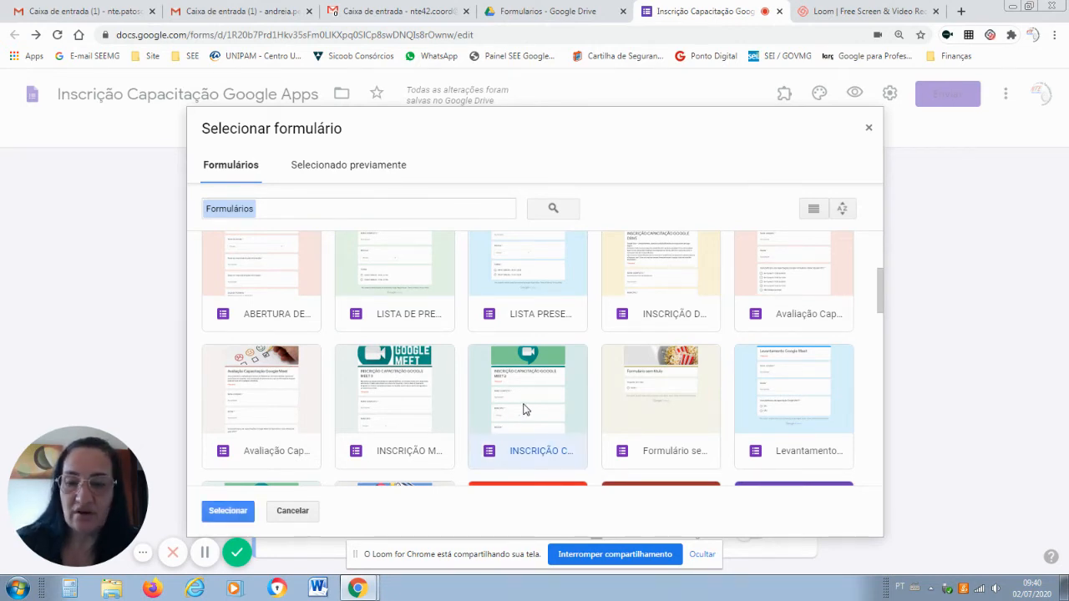
left_click(226, 511)
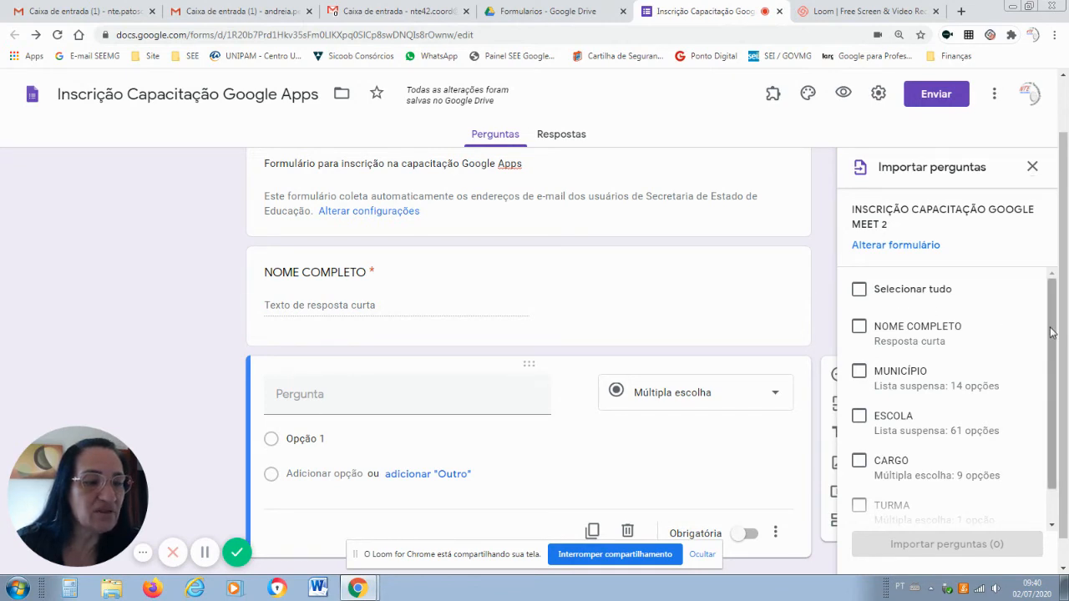
Import the MUNICÍPIO and CARGO questions from the selected form and review them in the new form
scroll(1052, 334, "down", 1)
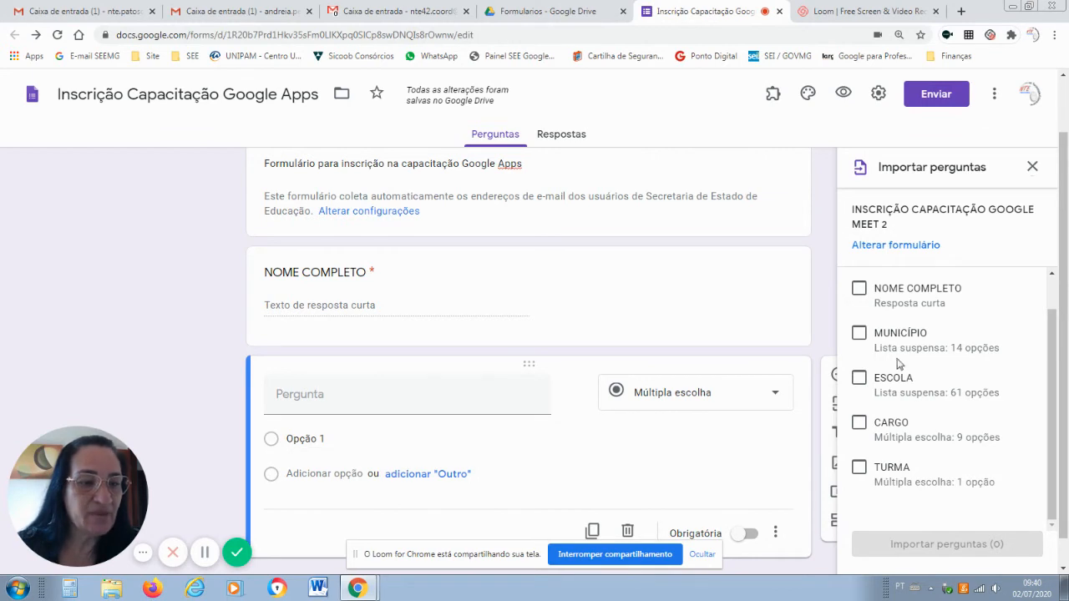
left_click(863, 336)
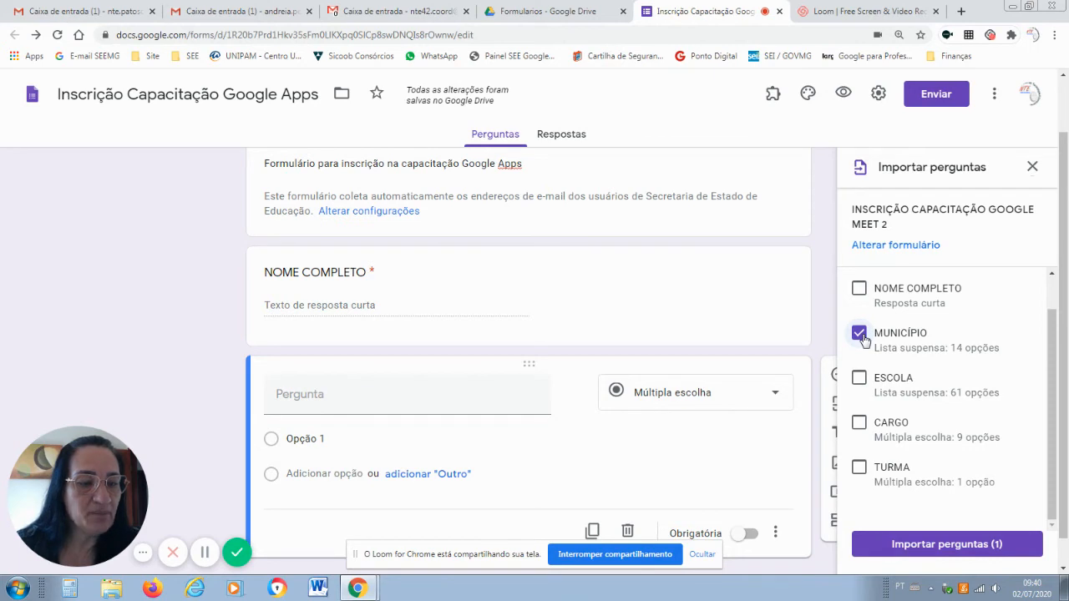
left_click(859, 426)
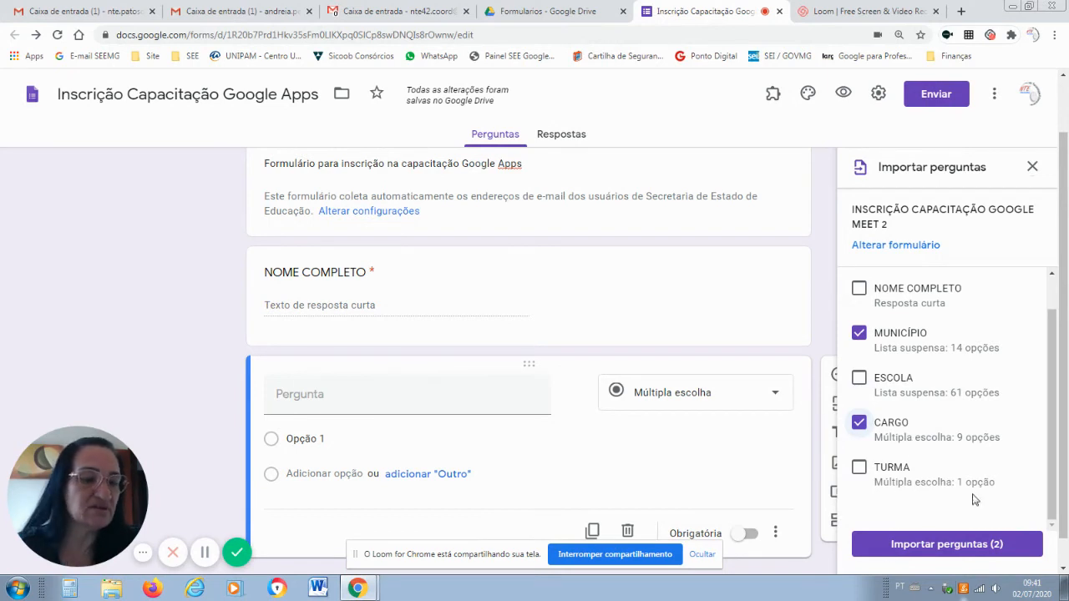
left_click(946, 547)
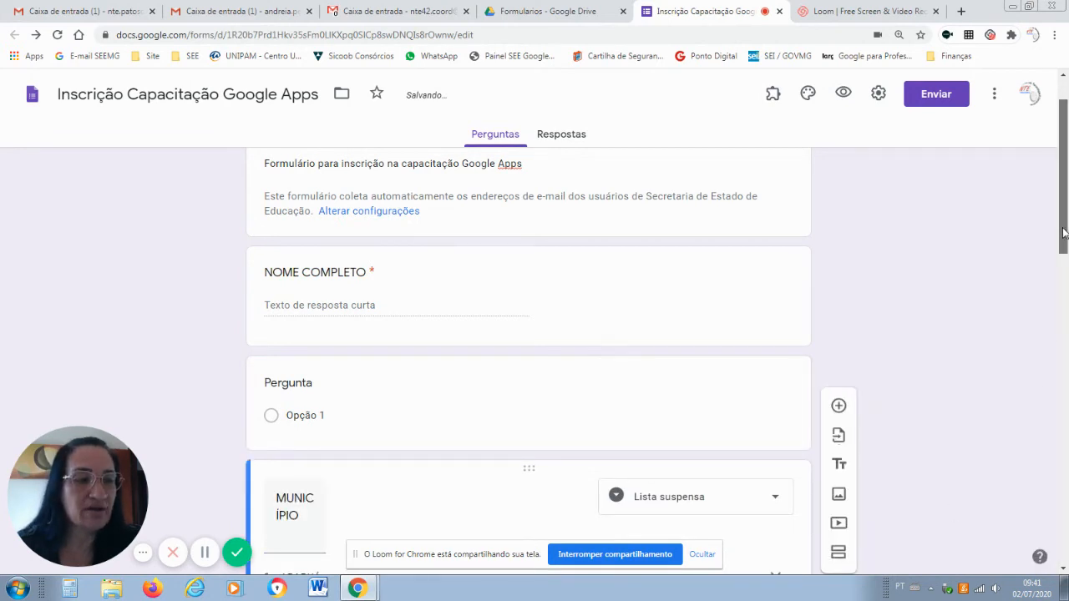
double_click(304, 240)
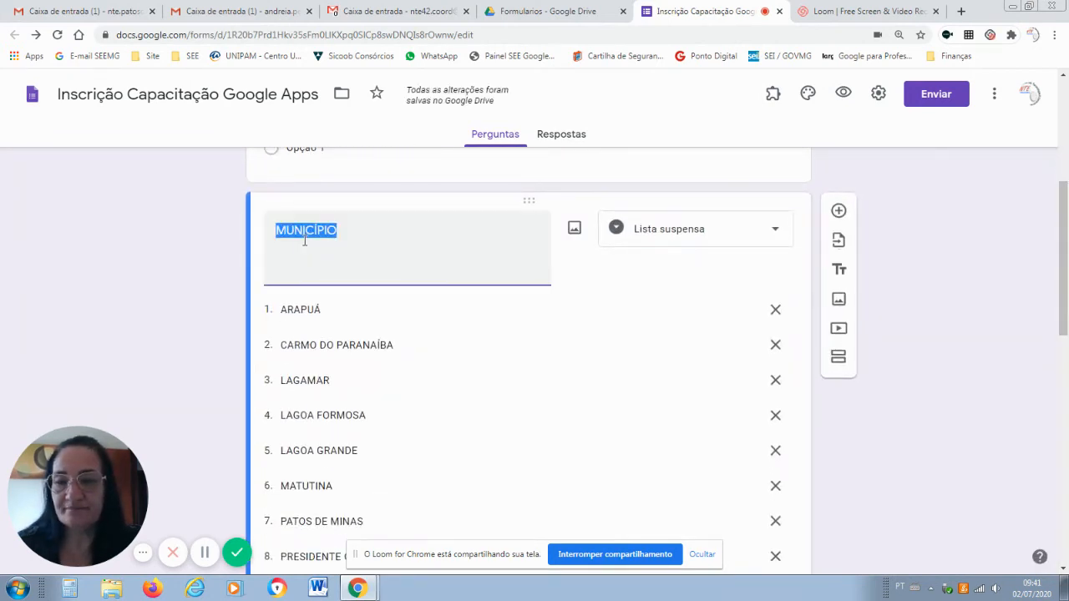
left_click_drag(1065, 274, 1065, 476)
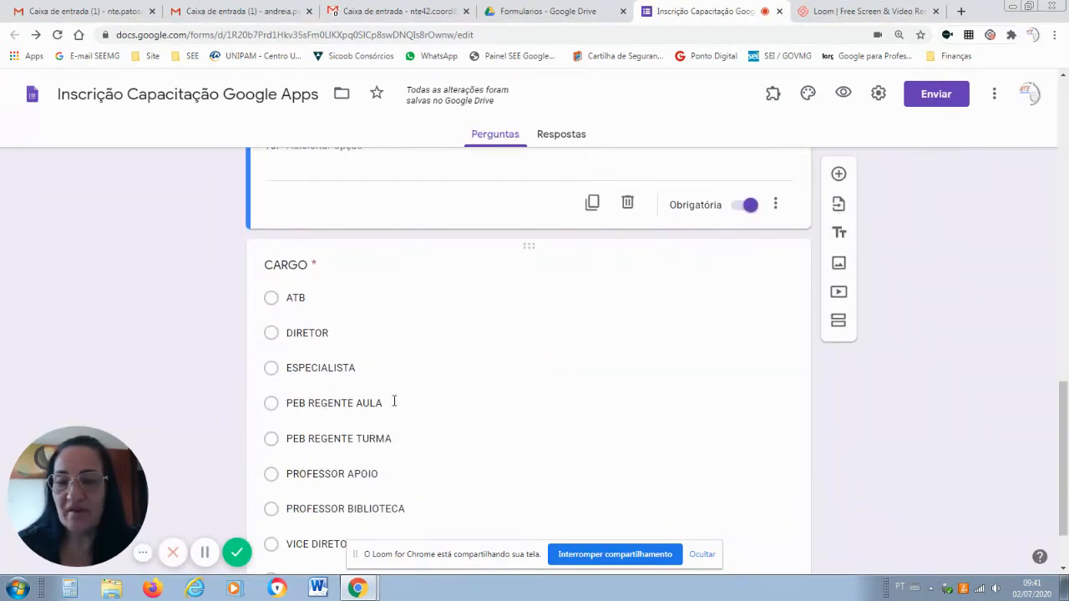
Delete the blank question between the NOME COMPLETO and MUNICÍPIO questions
left_click(319, 399)
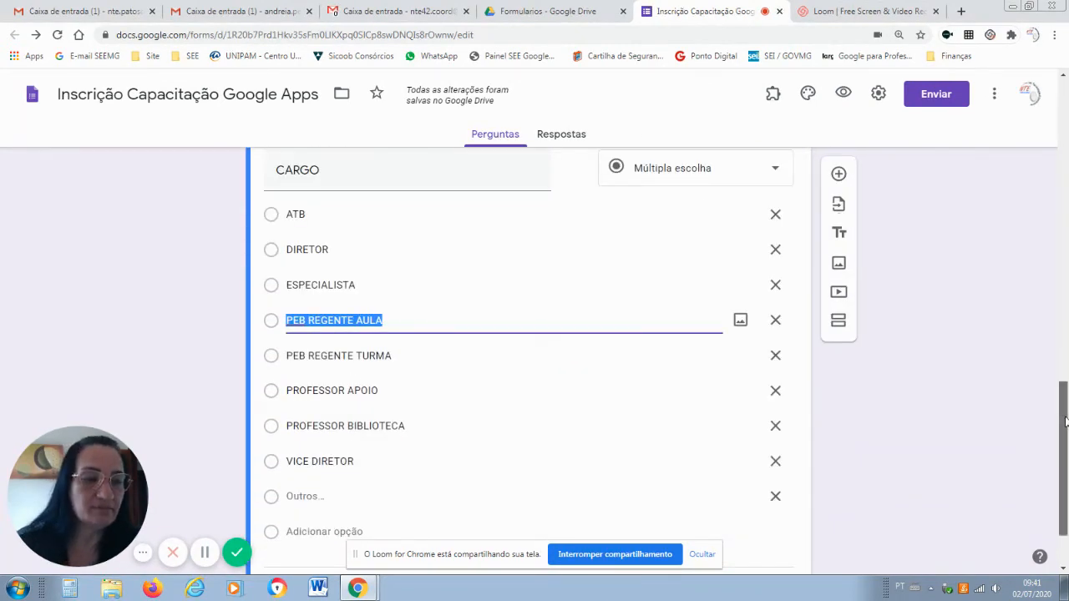
mouse_move(1065, 418)
left_mouse_down()
mouse_move(1066, 442)
mouse_move(1065, 368)
mouse_move(1067, 427)
left_mouse_up()
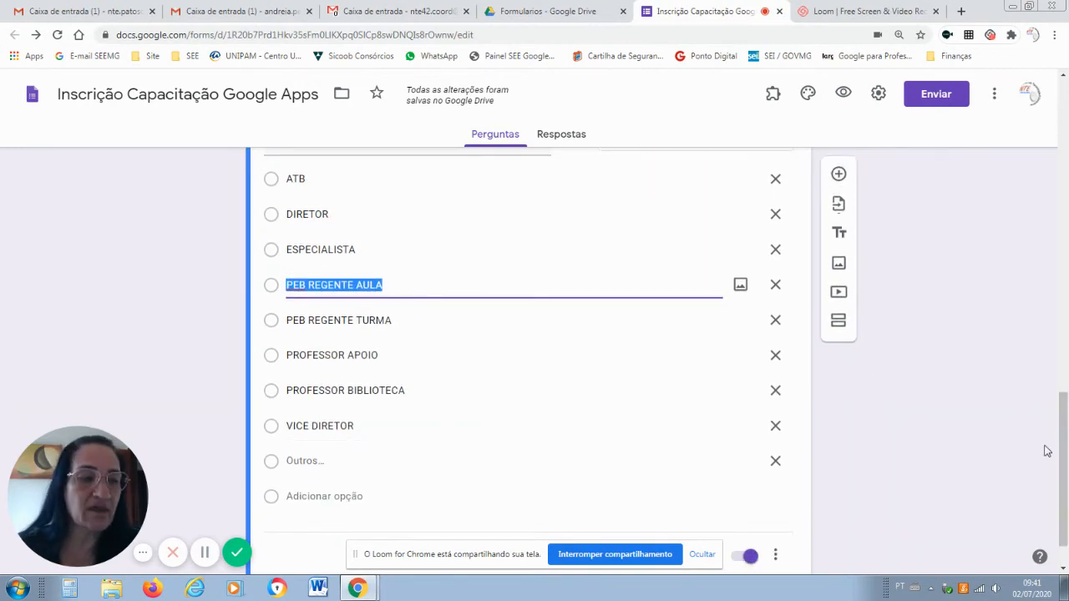
scroll(1027, 376, "up", 6)
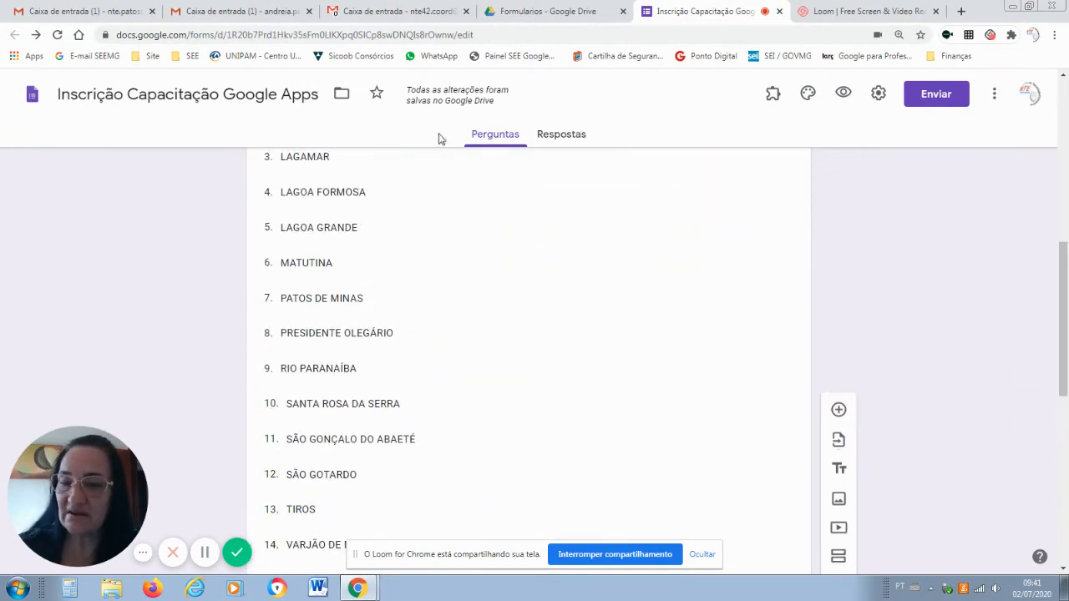
left_click_drag(1063, 338, 1061, 244)
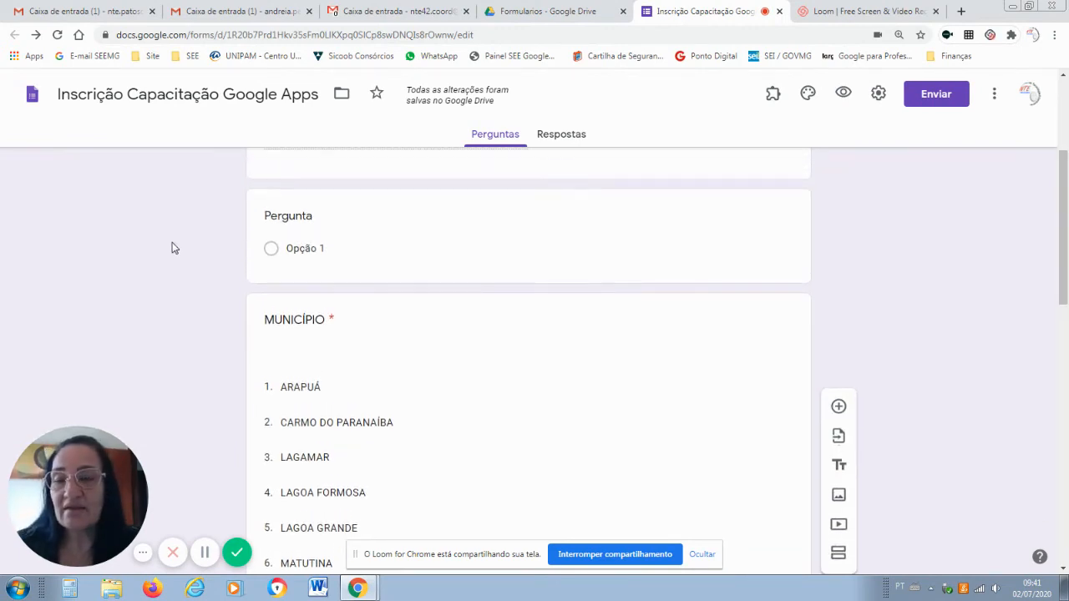
left_click(326, 232)
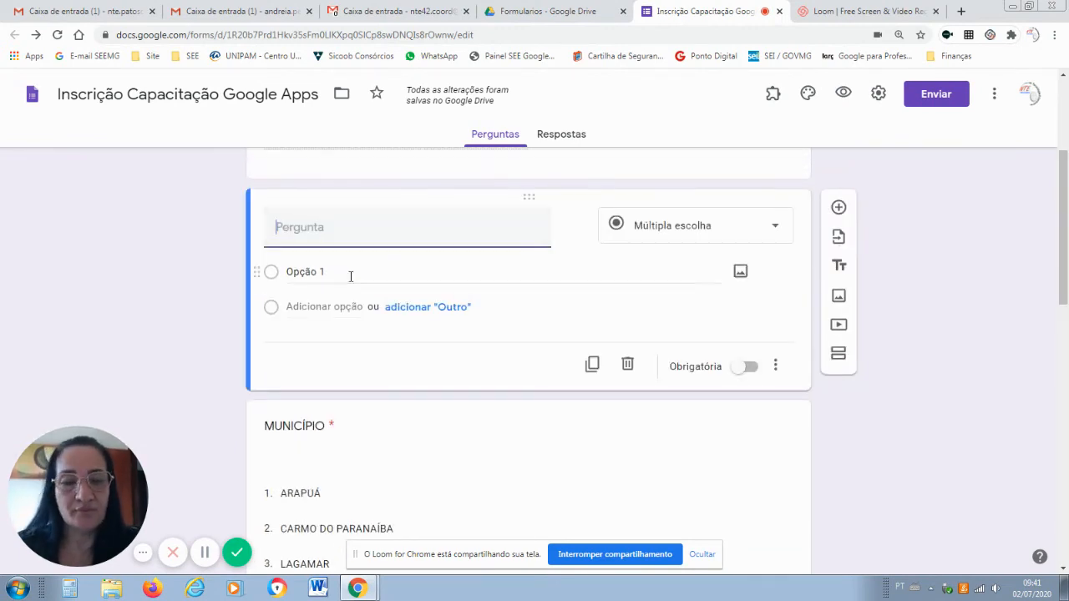
left_click(629, 366)
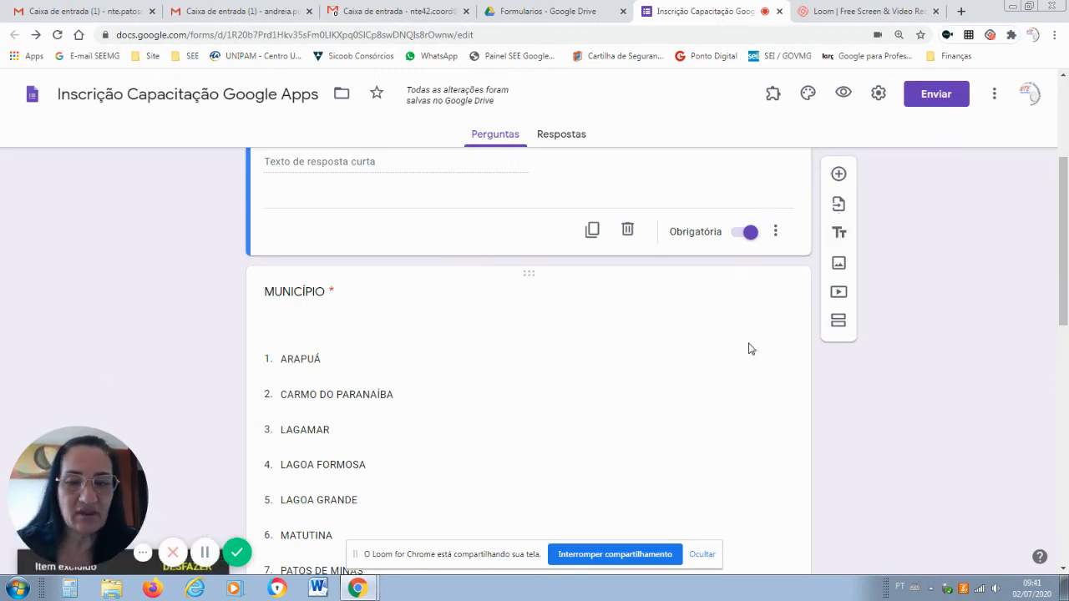
Add a title and description block below the CARGO question
scroll(587, 441, "down", 9)
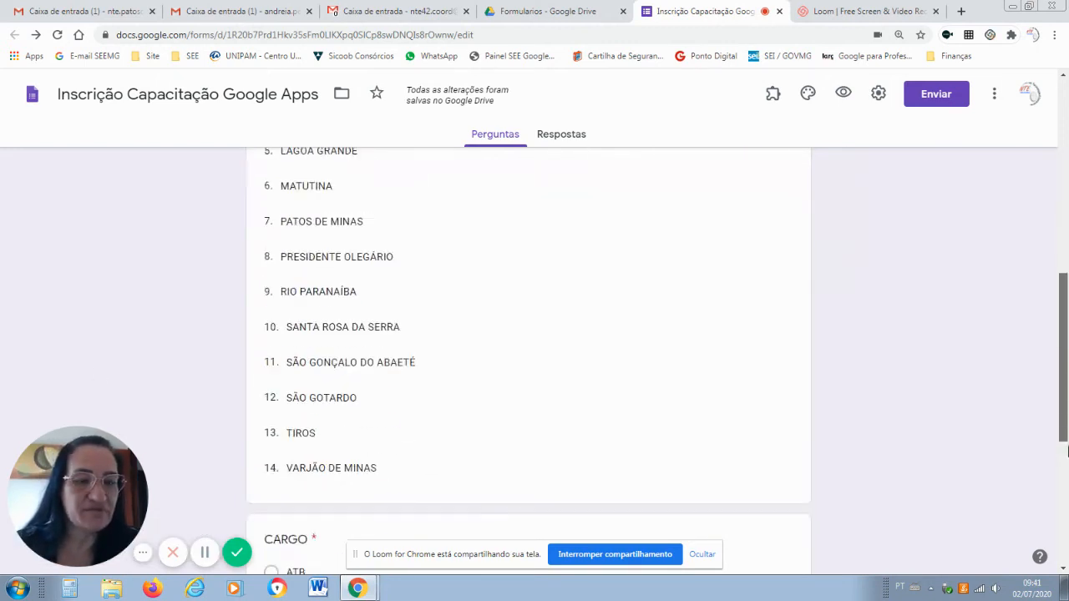
left_click(587, 441)
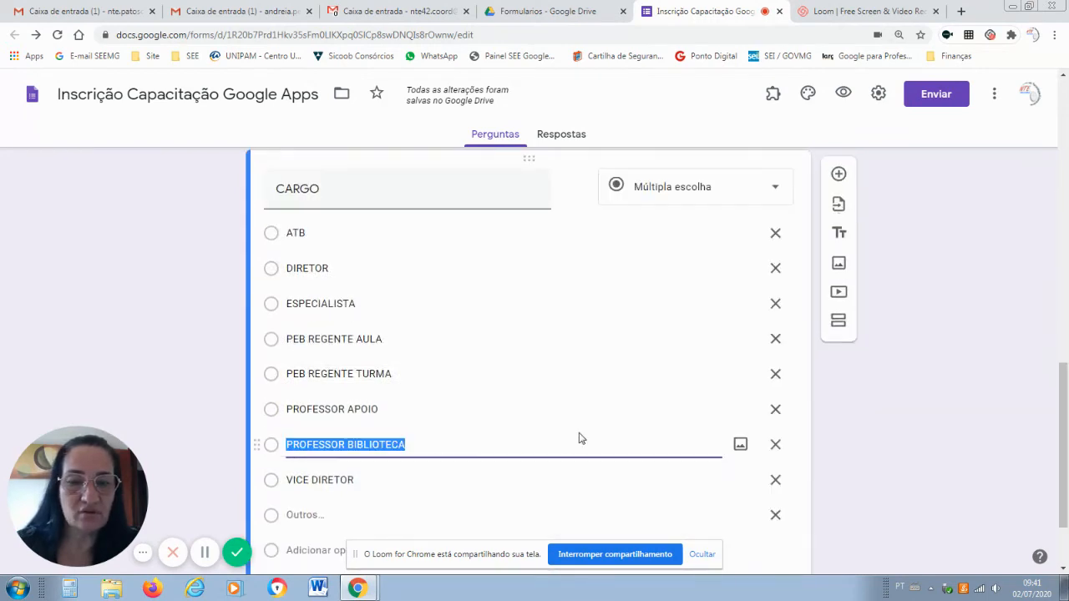
left_click(839, 234)
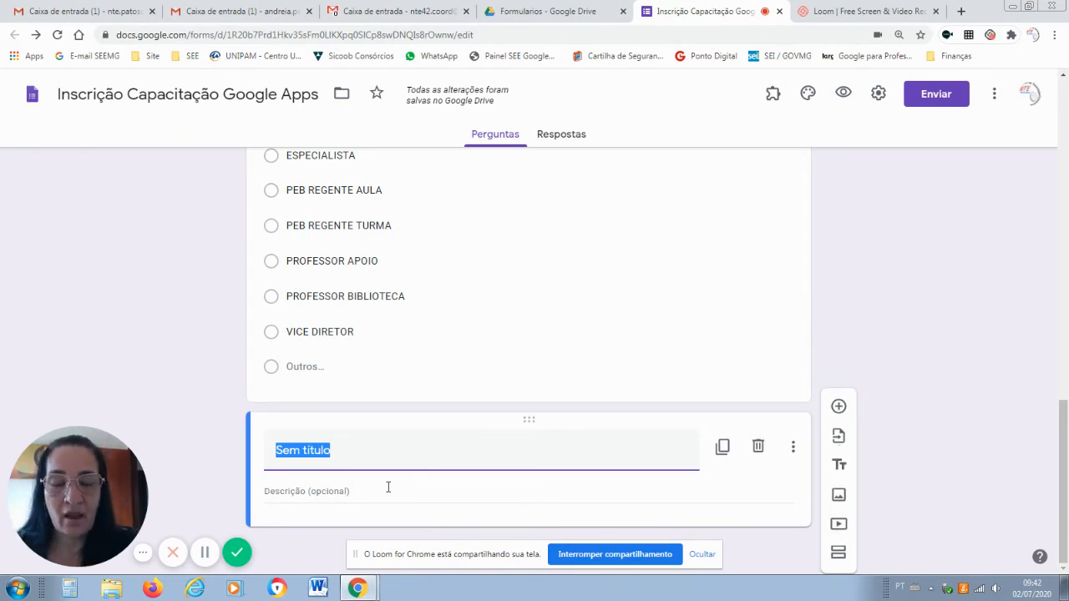
scroll(387, 487, "up", 1)
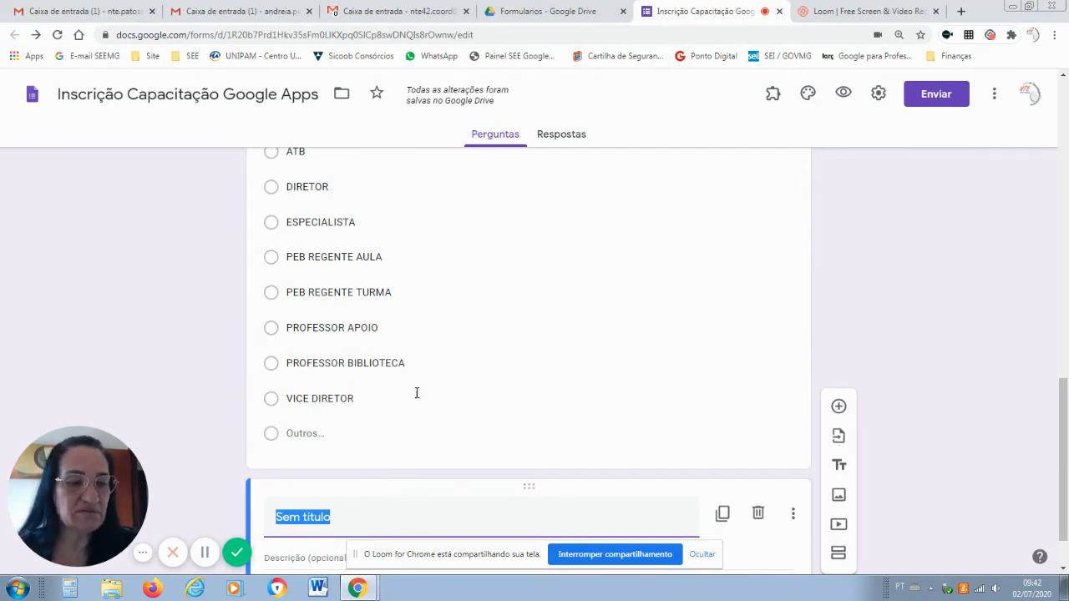
left_click_drag(1066, 430, 1066, 451)
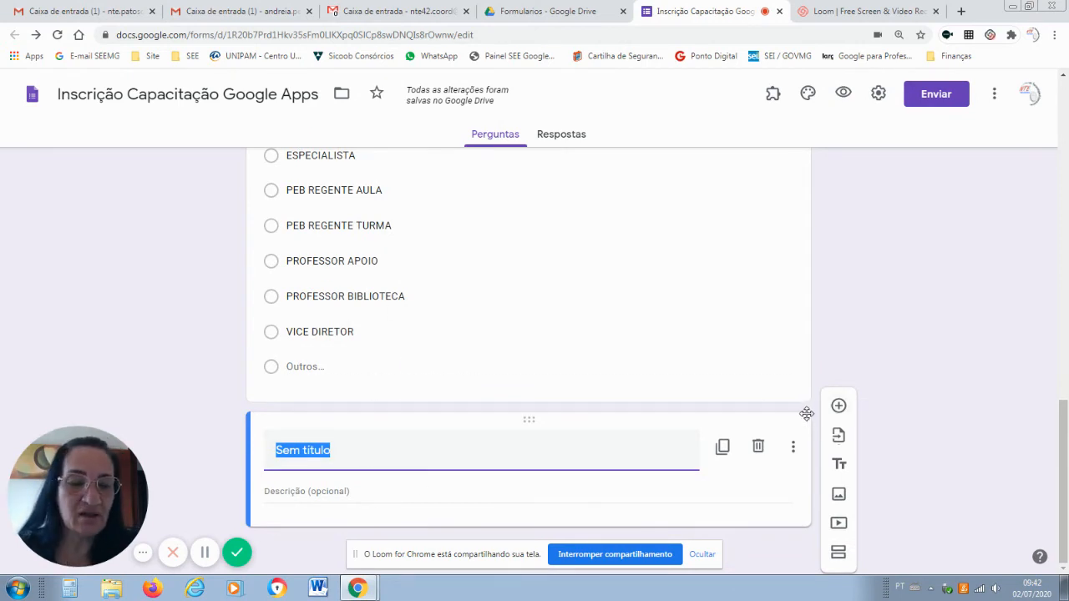
Start inserting an image below the title block and look through the camera, URL, Photos and Google Drive sources
left_click(838, 498)
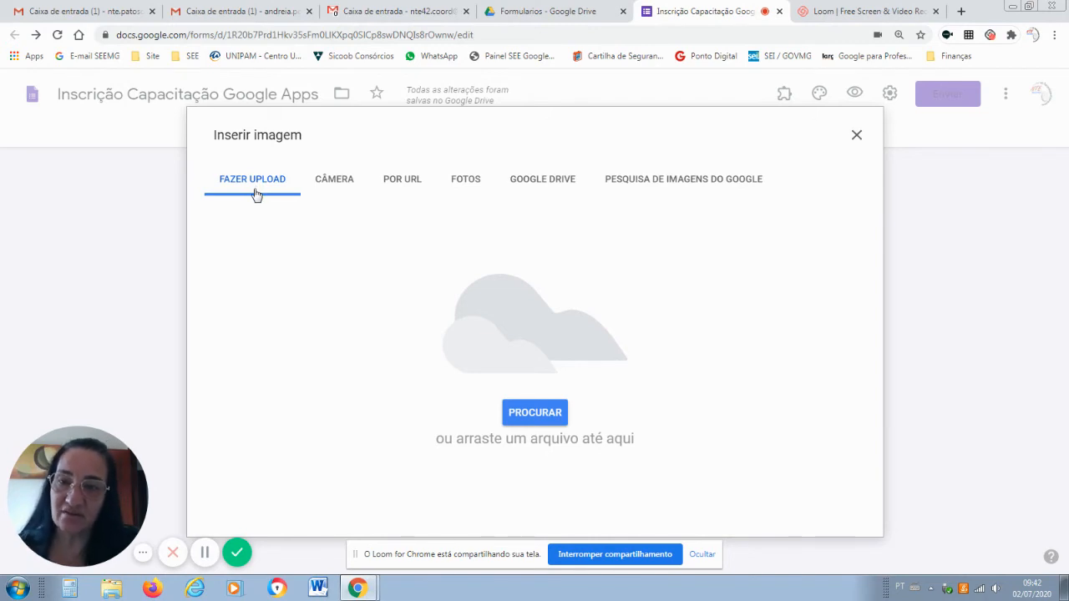
left_click(343, 184)
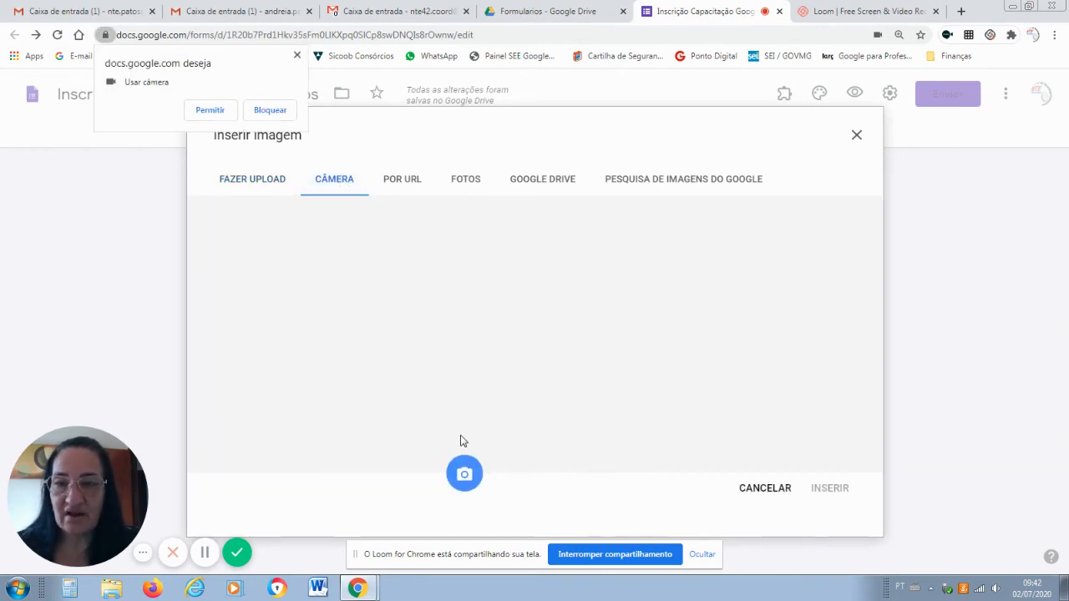
left_click(403, 190)
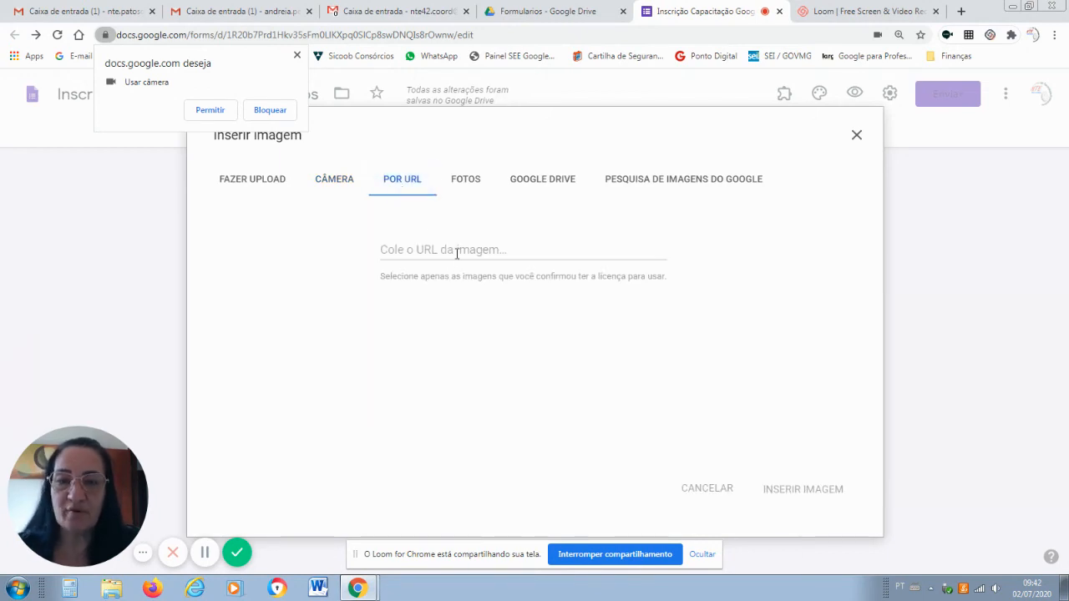
left_click(454, 253)
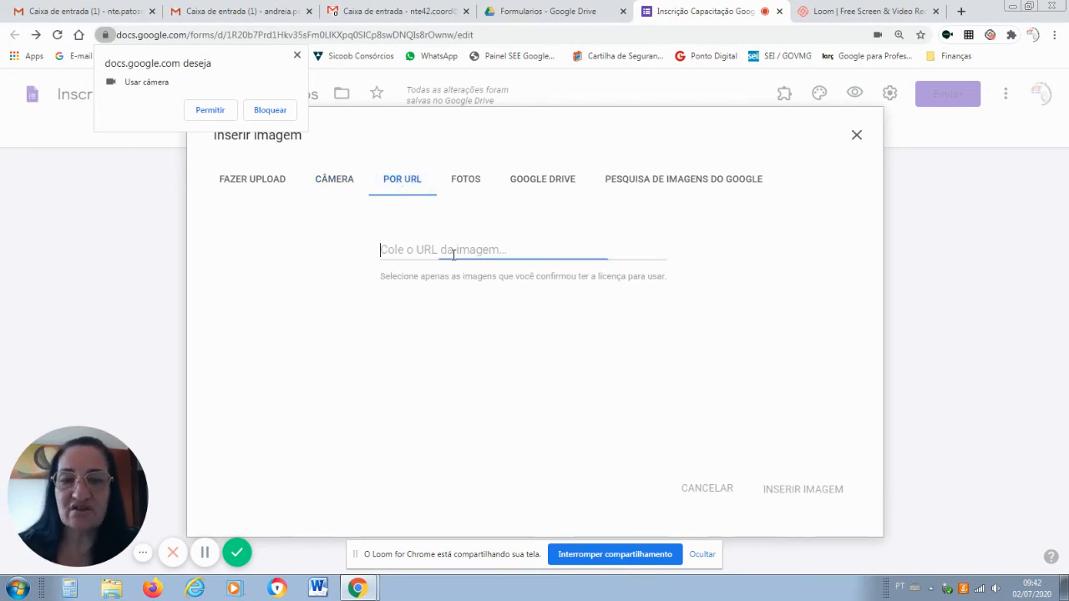
left_click(474, 188)
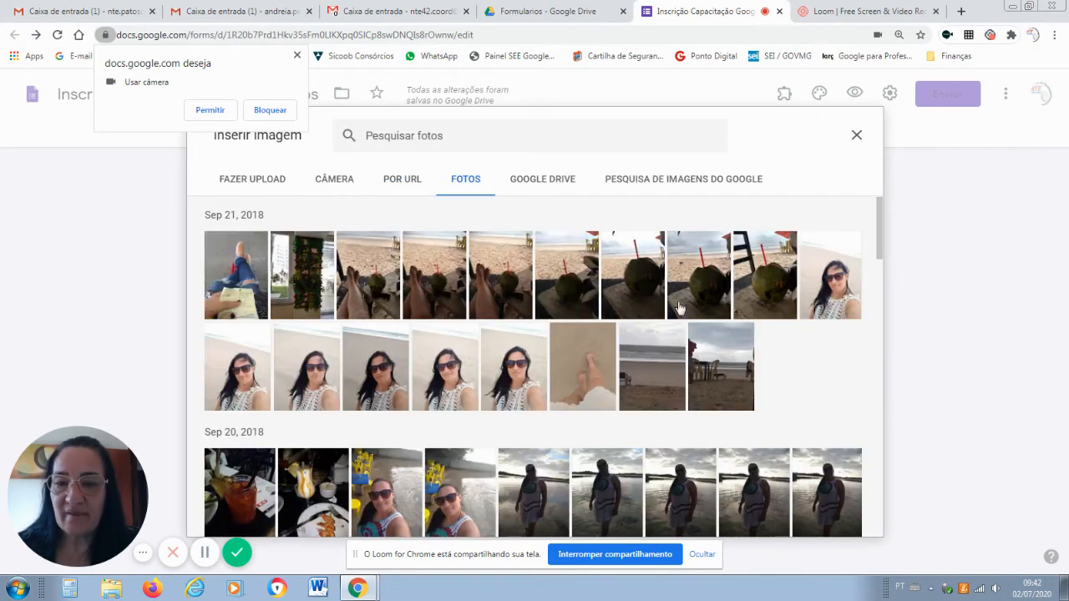
left_click(522, 181)
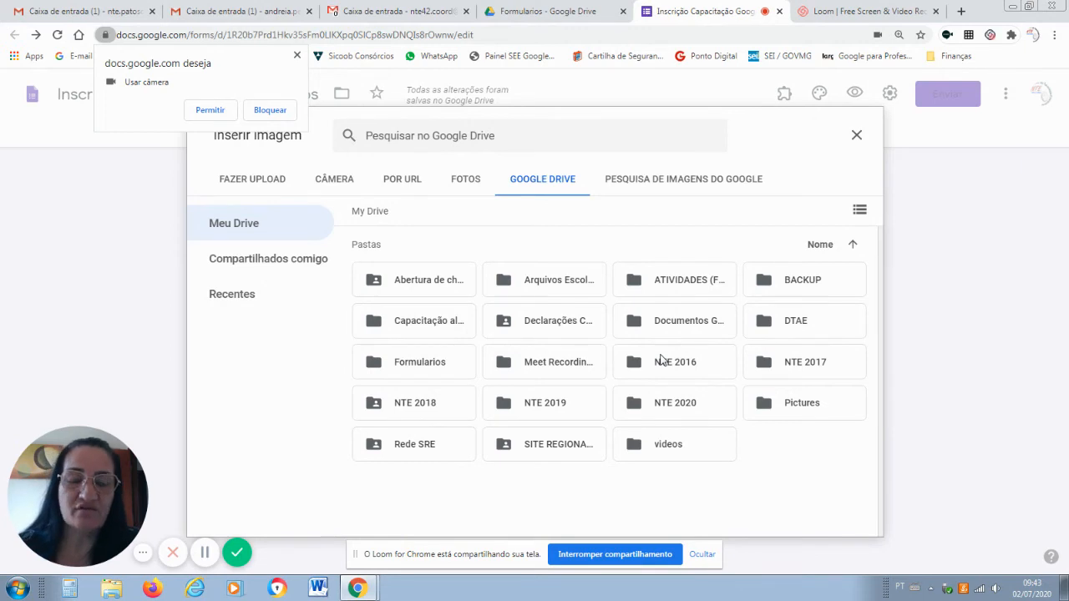
Search Google Images for "EAD" and browse the pictures offered for insertion
left_click(706, 184)
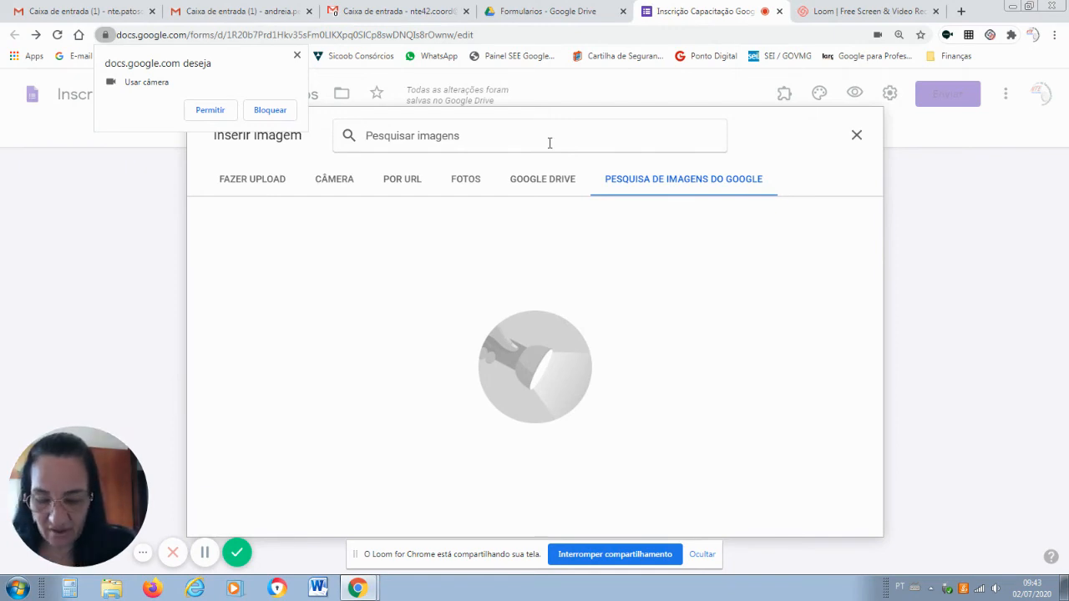
type("EAD")
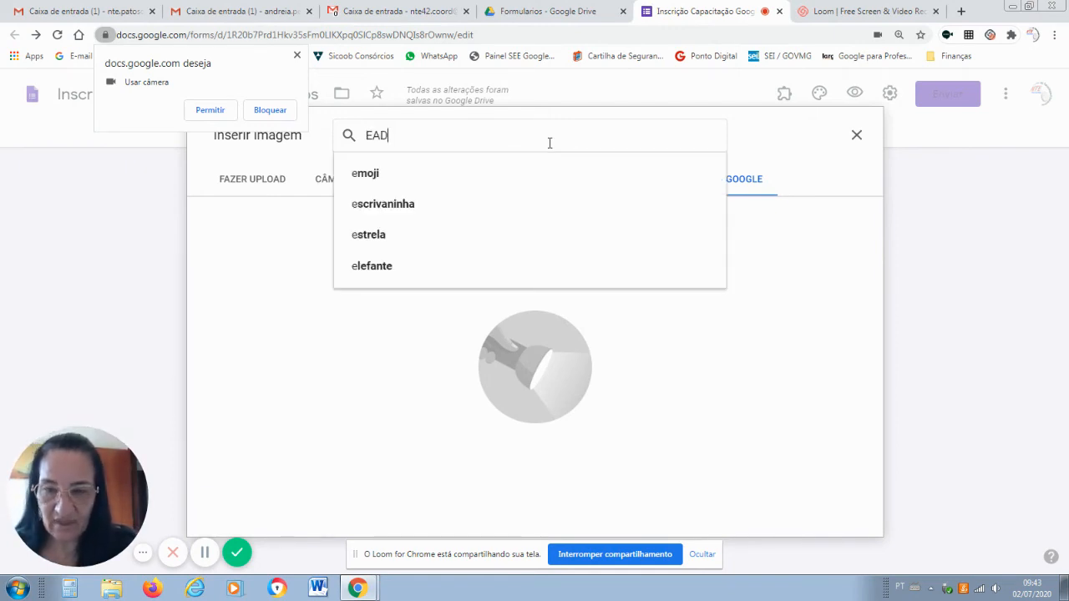
left_click(383, 185)
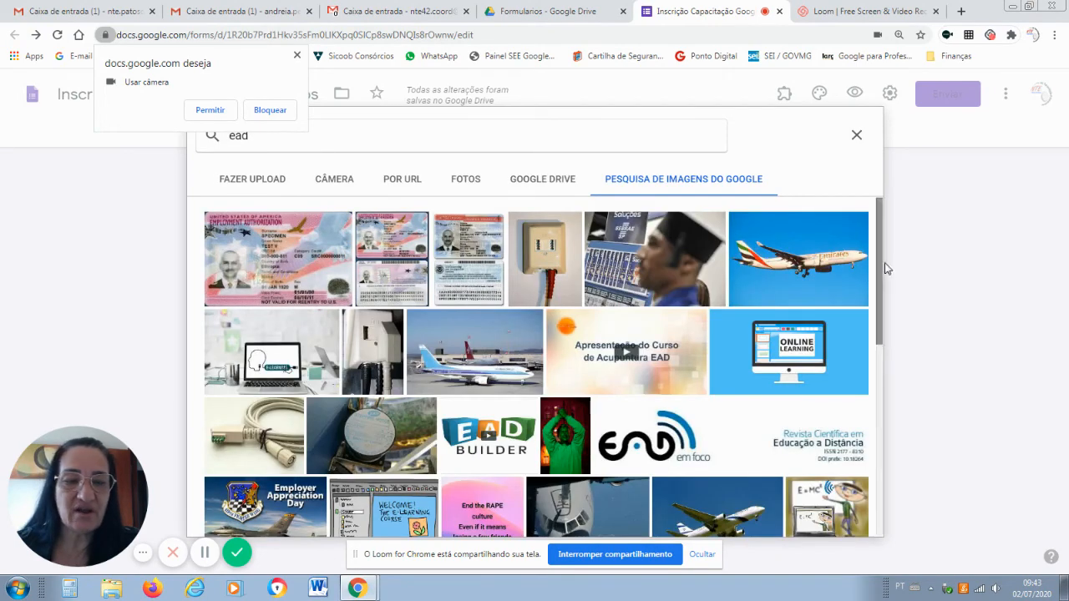
left_click_drag(879, 283, 870, 254)
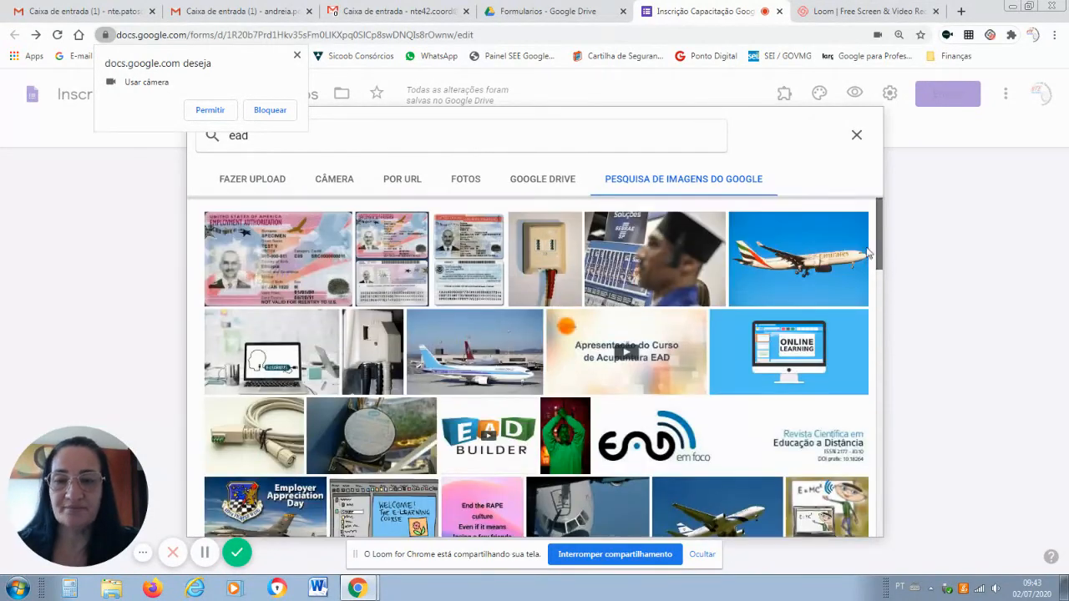
Upload the "fadas" image from the Área de Trabalho folder into the form and dismiss the camera permission request
left_click(263, 185)
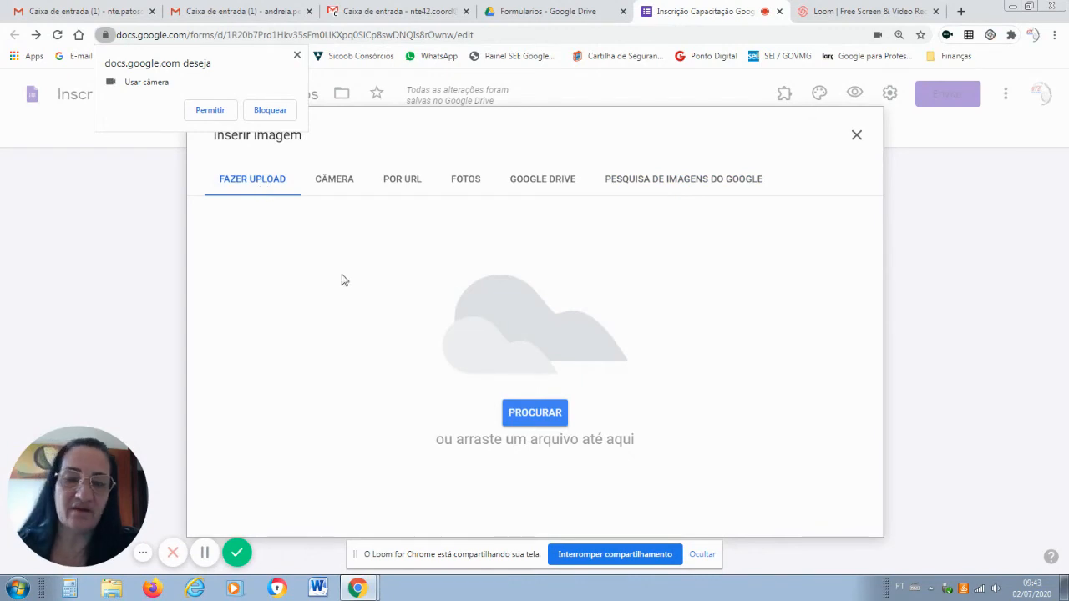
left_click(539, 418)
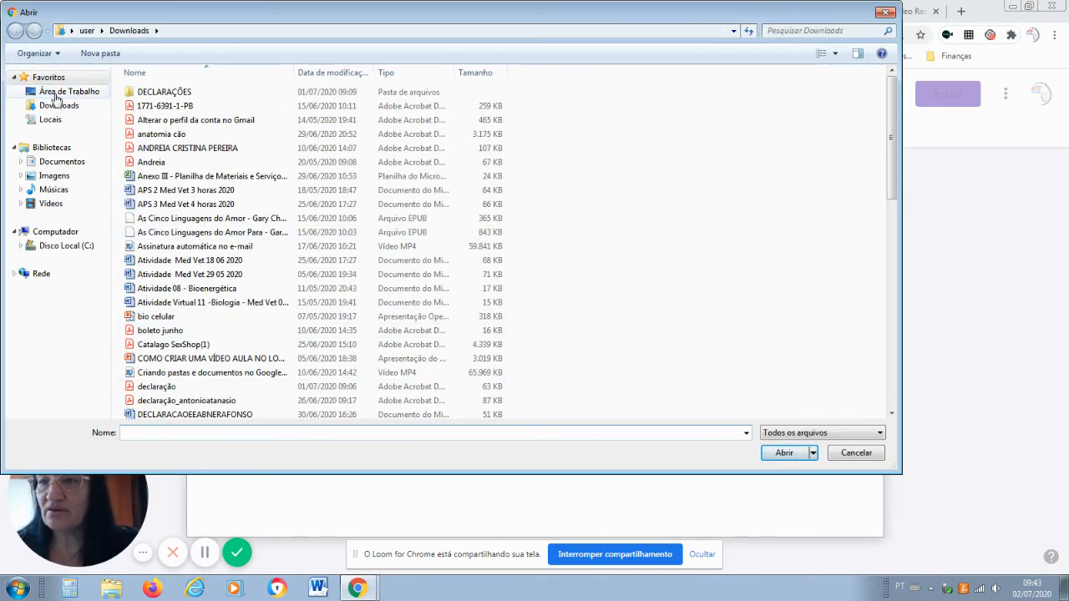
left_click(56, 94)
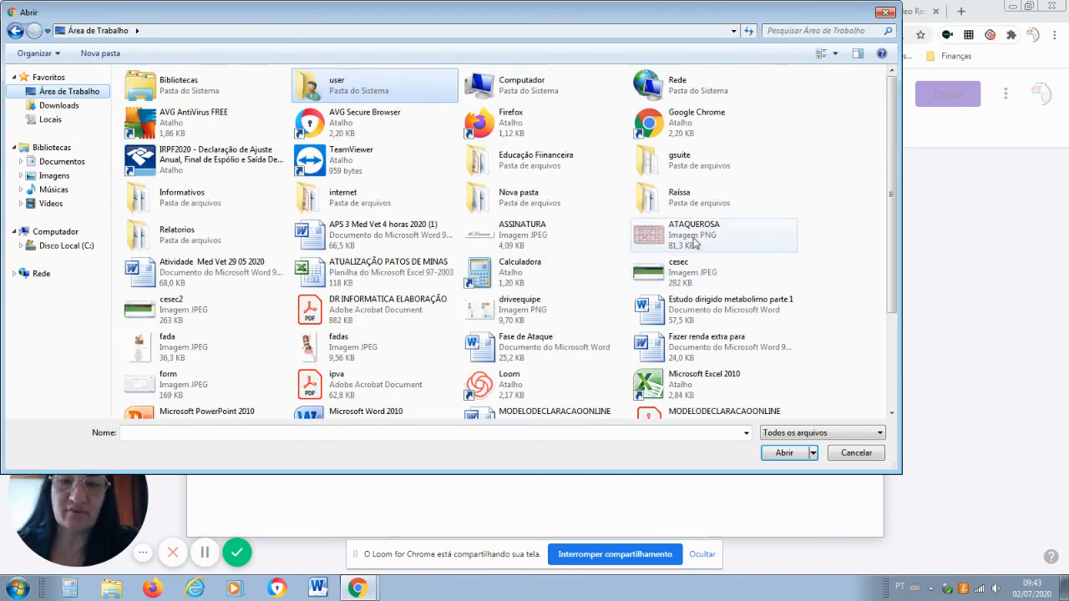
left_click(338, 351)
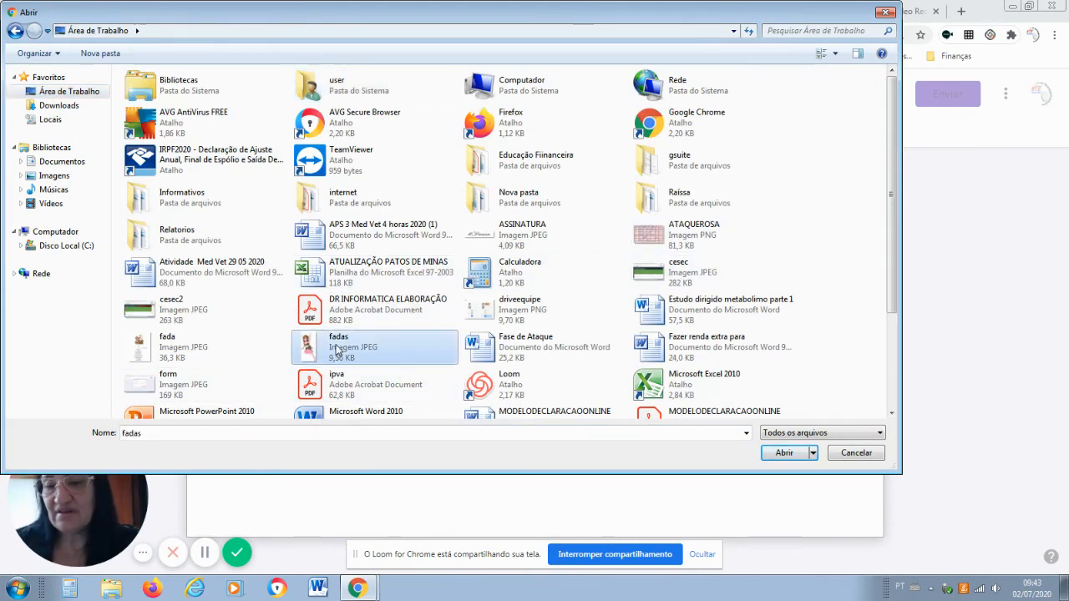
left_click(784, 454)
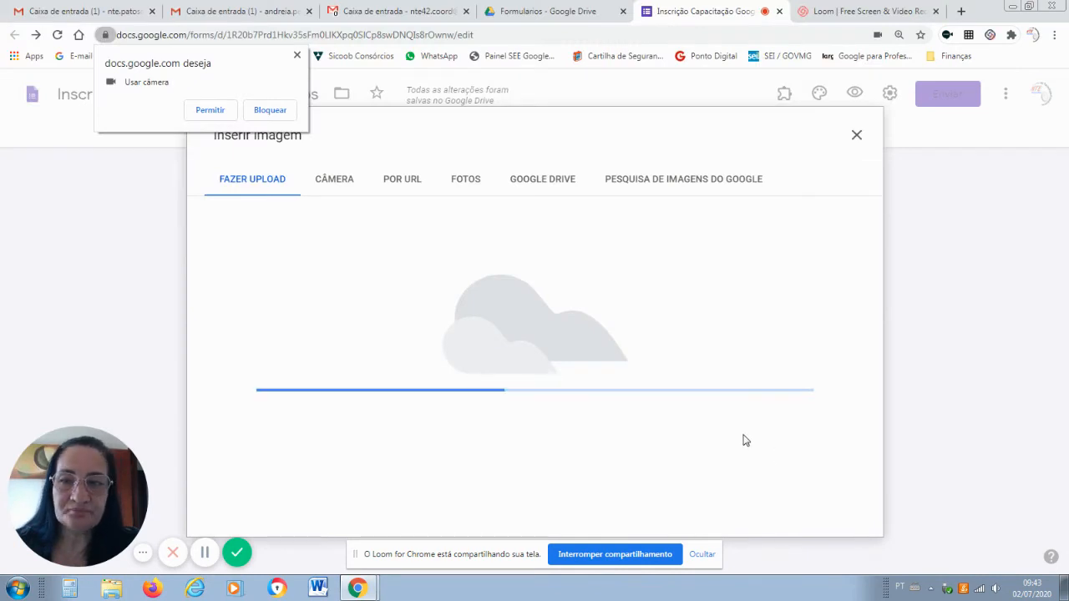
left_click(296, 55)
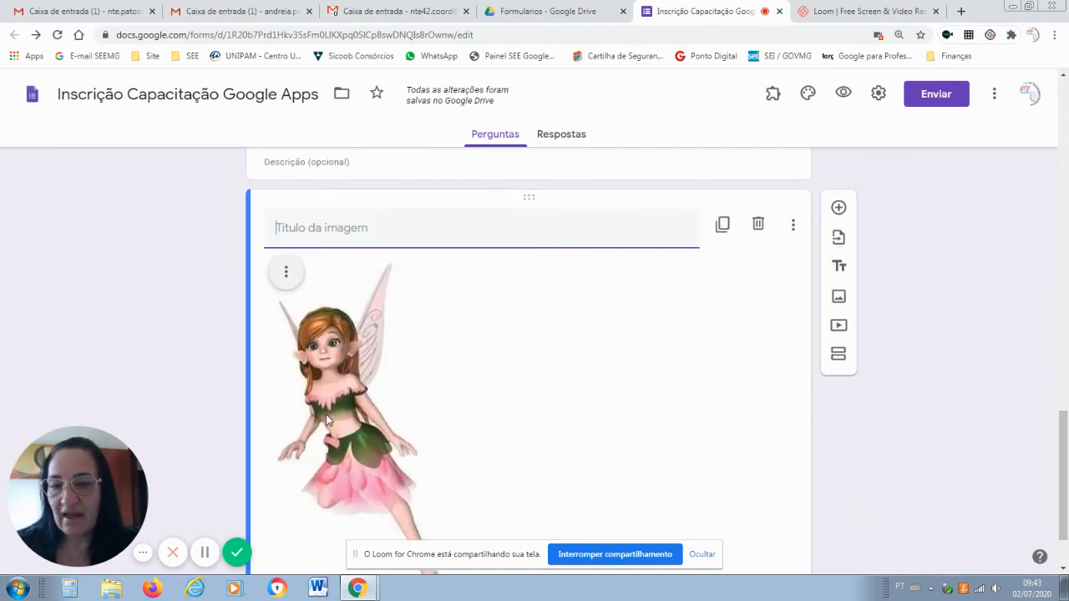
Shrink the inserted fairy image slightly, then place the cursor in its title field
left_click(327, 420)
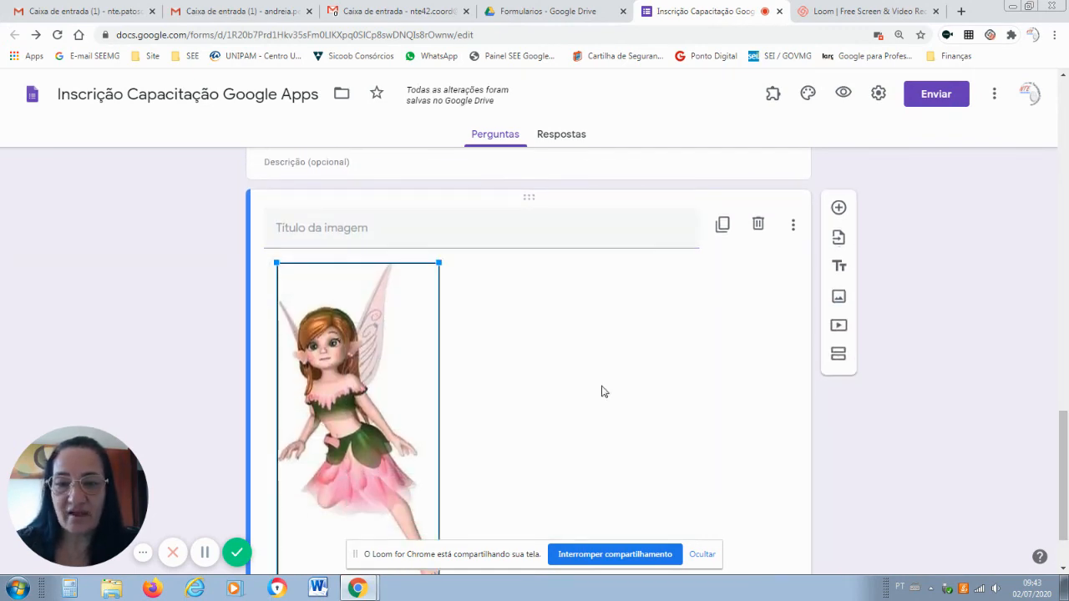
scroll(918, 384, "down", 1)
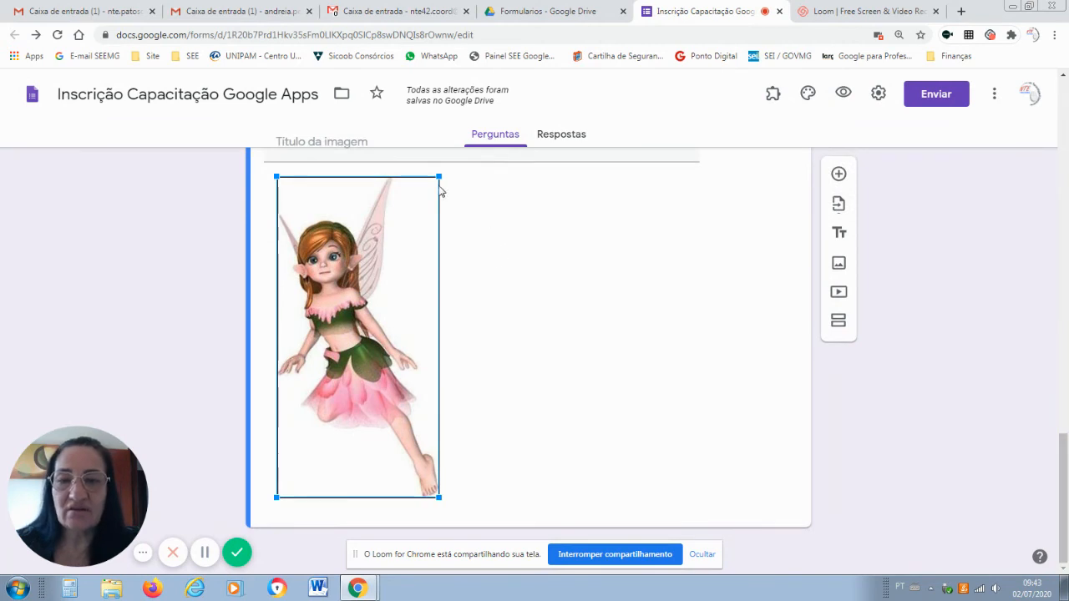
left_click_drag(438, 177, 415, 213)
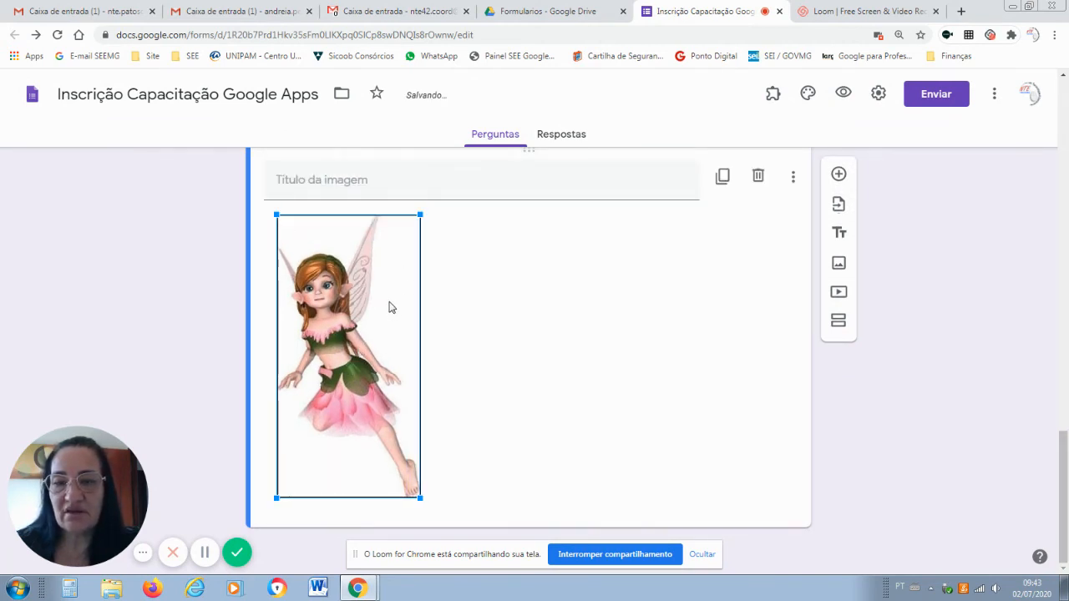
left_click(515, 264)
left_click(481, 184)
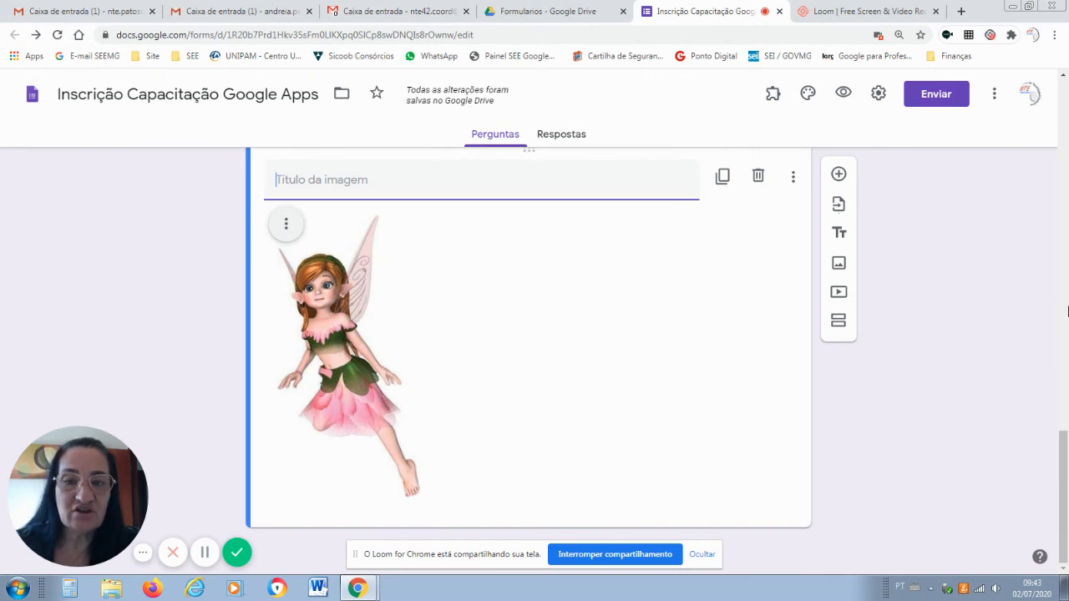
Center the fairy image within its block and look over its alignment, change and remove options
mouse_move(1065, 447)
left_mouse_down()
mouse_move(1064, 424)
mouse_move(1058, 453)
left_mouse_up()
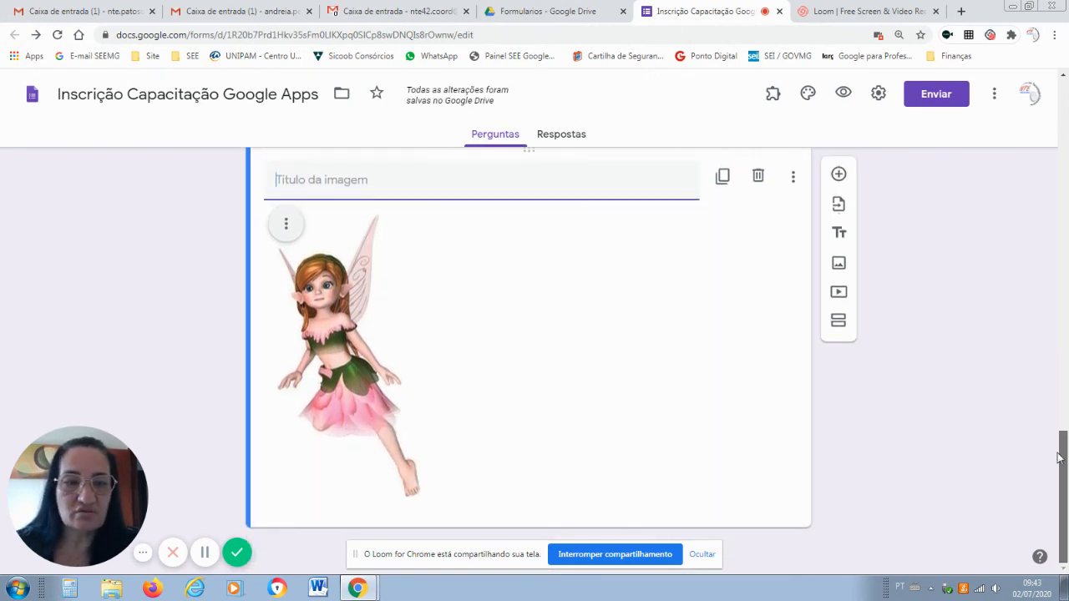
left_click(286, 227)
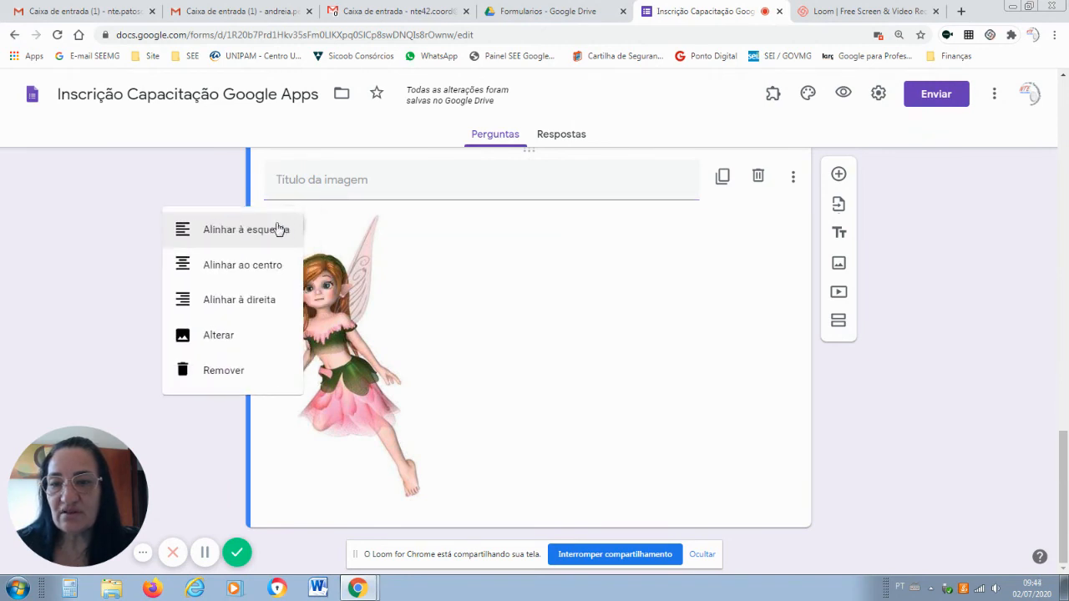
left_click(258, 273)
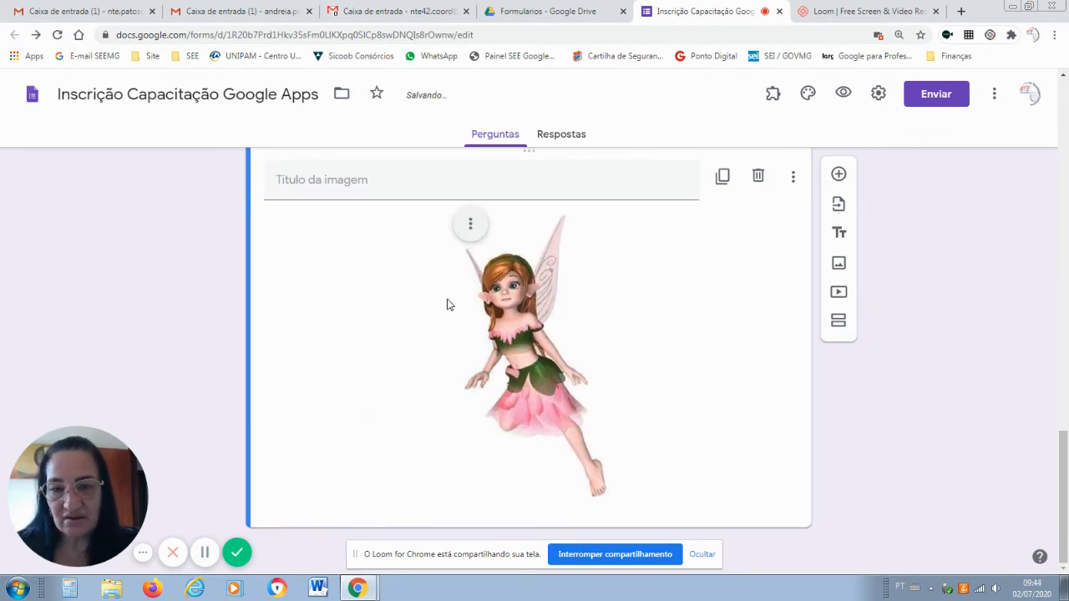
left_click(471, 232)
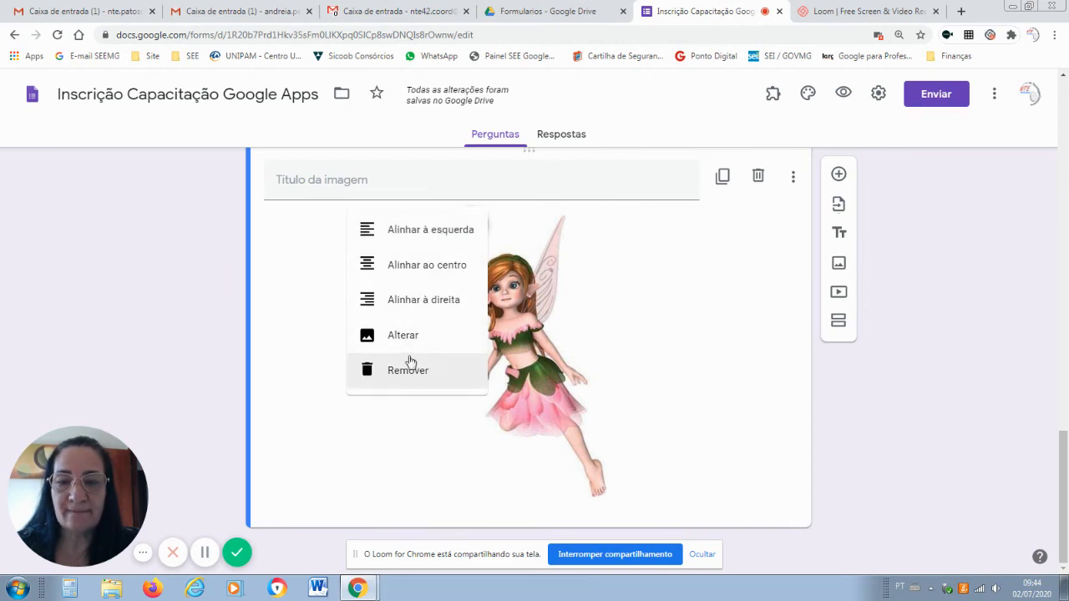
left_click(357, 181)
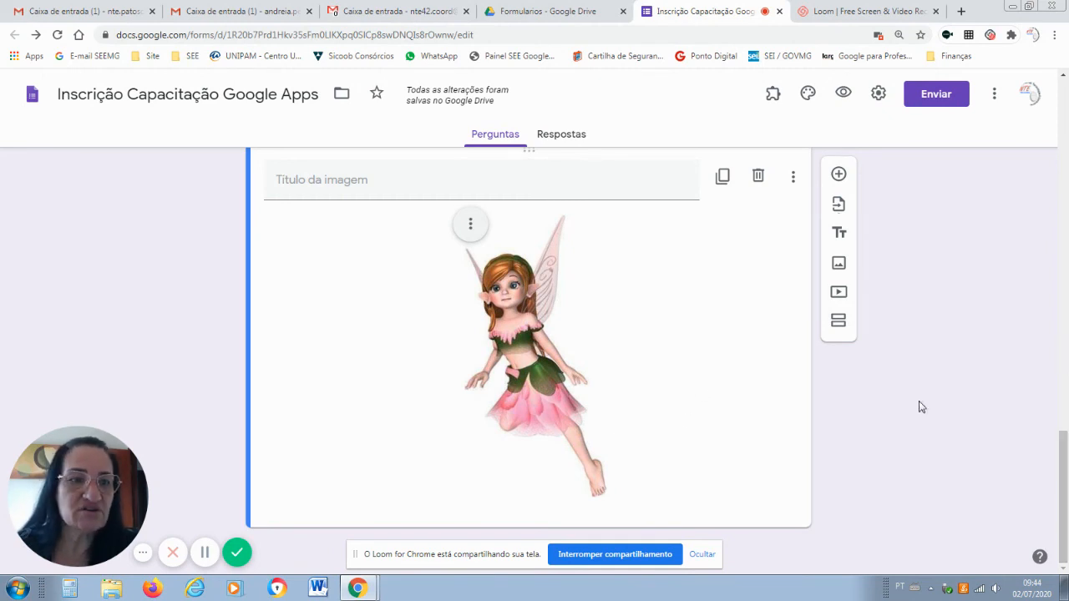
Check the fairy image block's title field and its option for text shown when the cursor passes over the image
left_click(394, 179)
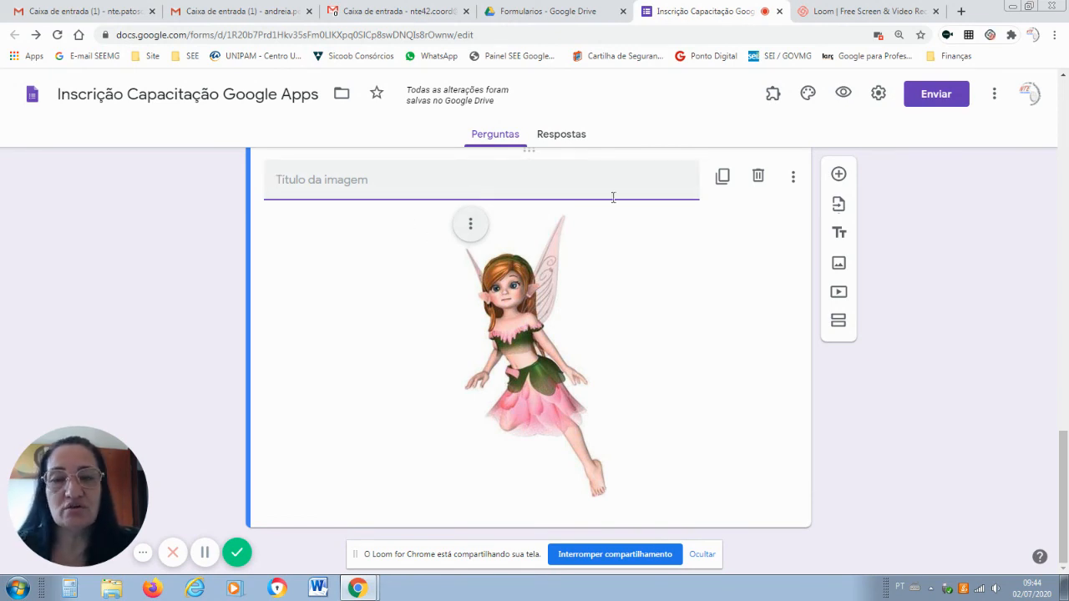
left_click(793, 179)
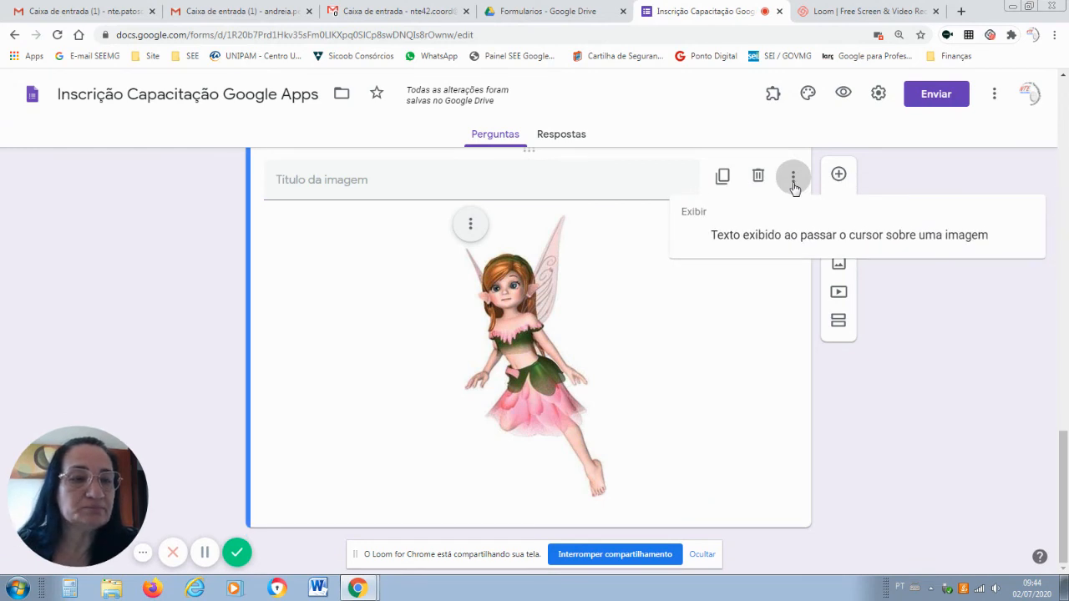
left_click(706, 321)
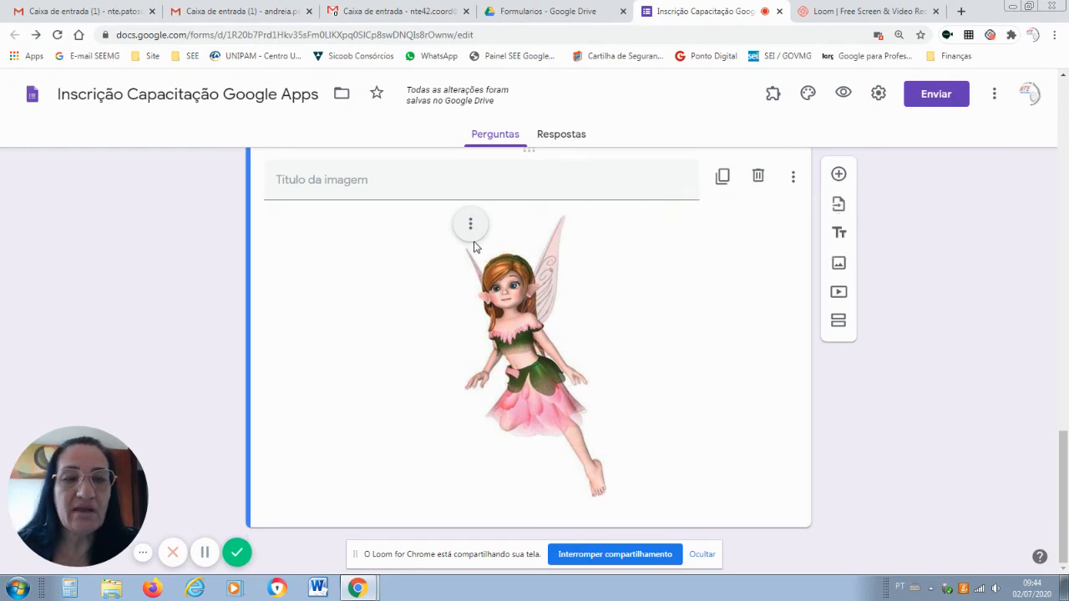
left_click(363, 190)
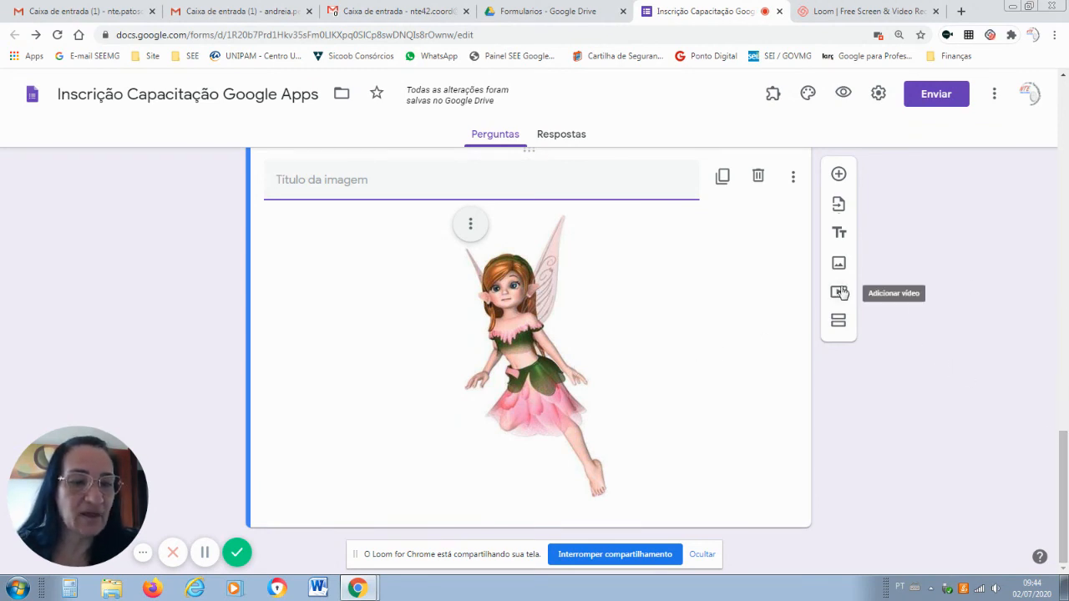
left_click(621, 477)
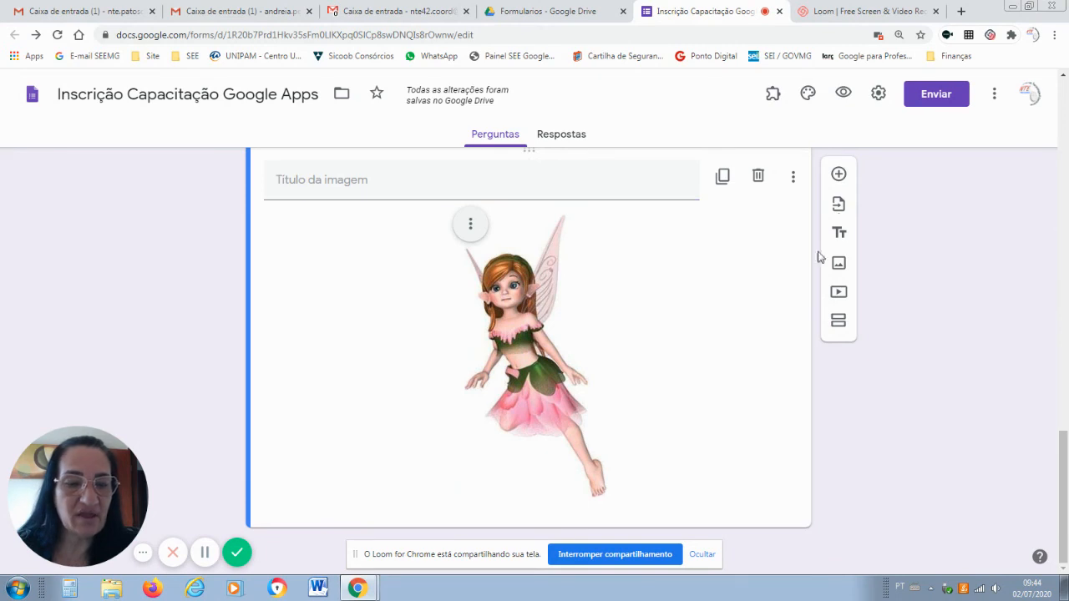
Add a blank question below the fairy image and start inserting a video, looking at the YouTube URL source
left_click(838, 176)
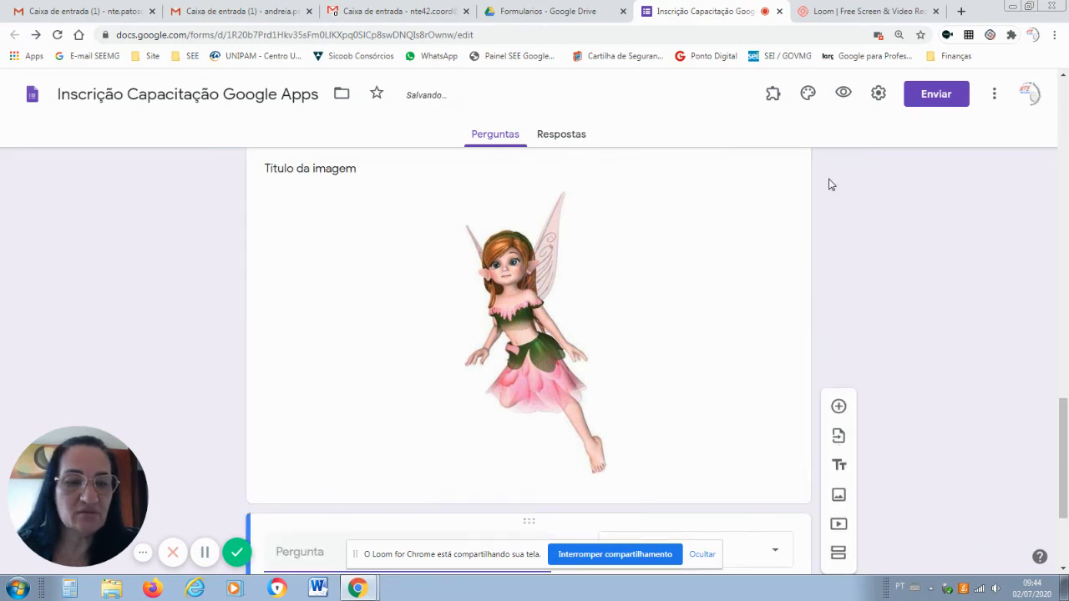
left_click(839, 526)
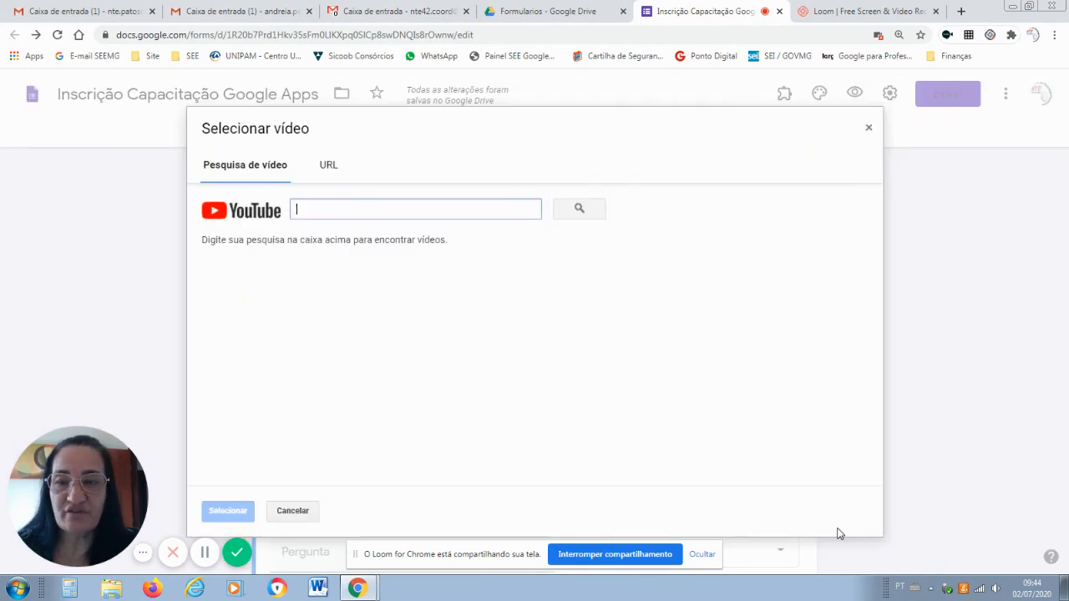
left_click(327, 166)
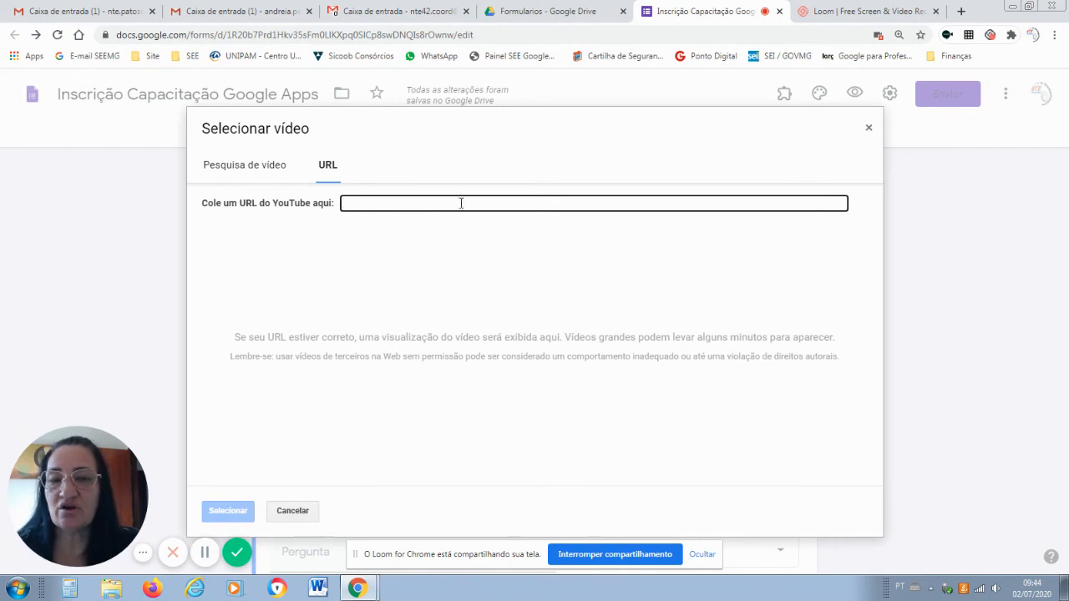
Search YouTube for "EAD" and insert the video "Eu Não Aguento Mais EAD!!!" into the form
left_click(254, 174)
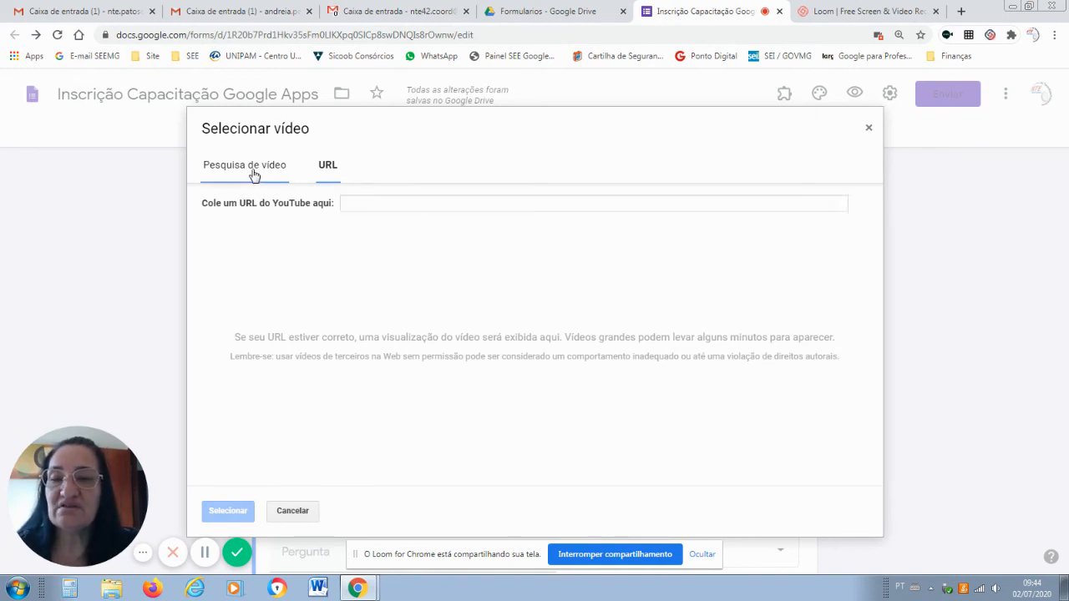
type("EAD")
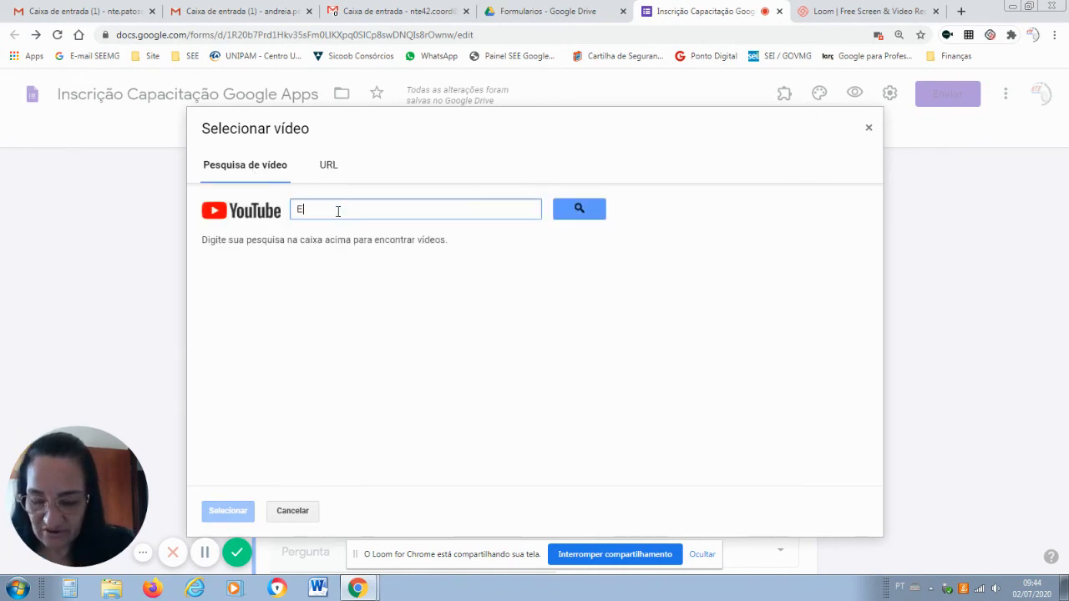
left_click(596, 214)
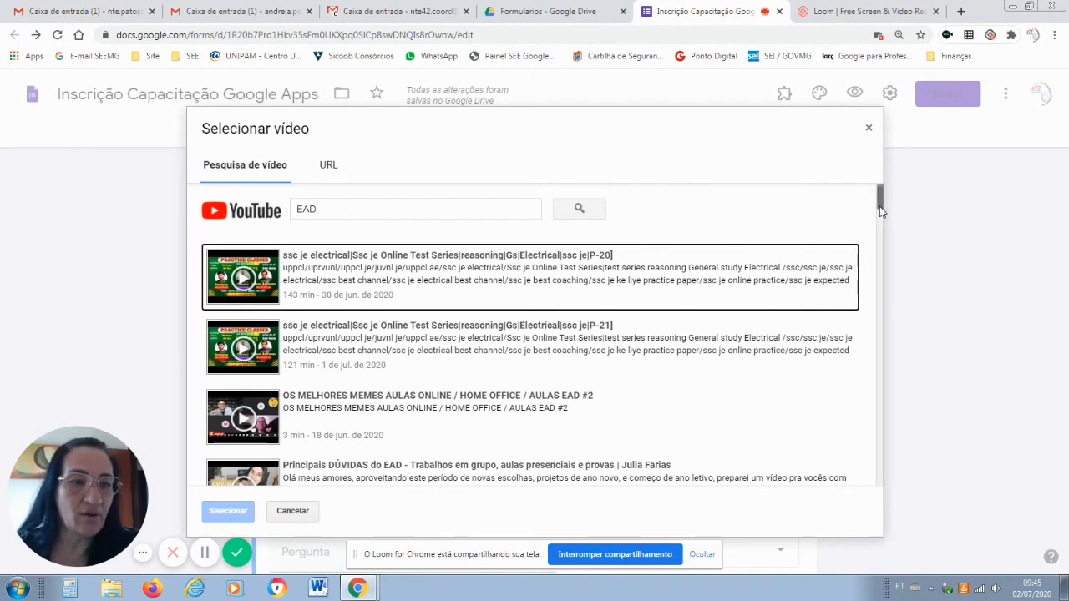
left_click_drag(878, 201, 882, 282)
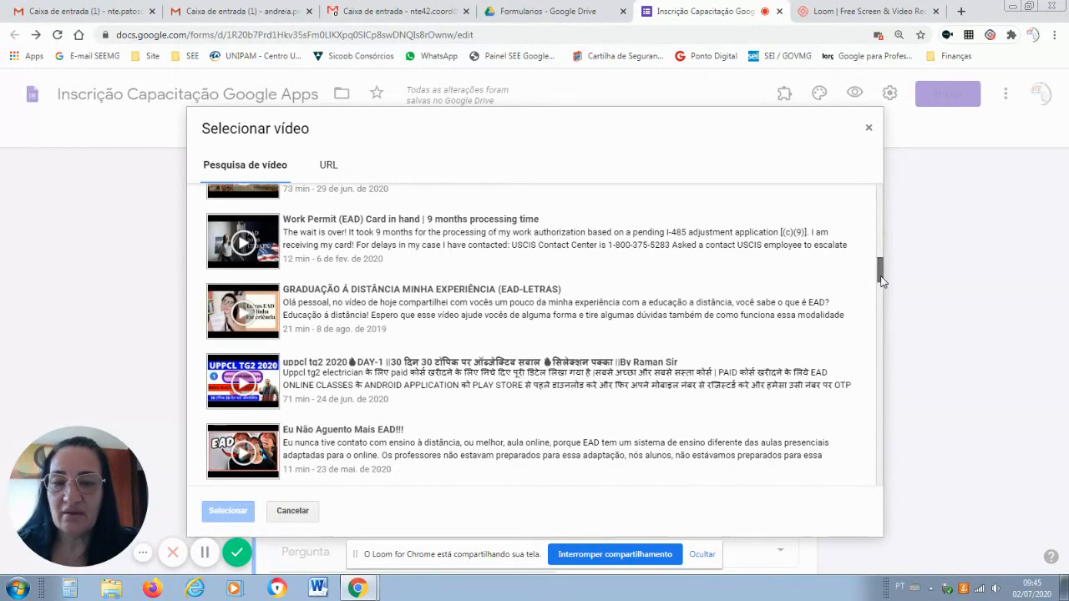
left_click(323, 451)
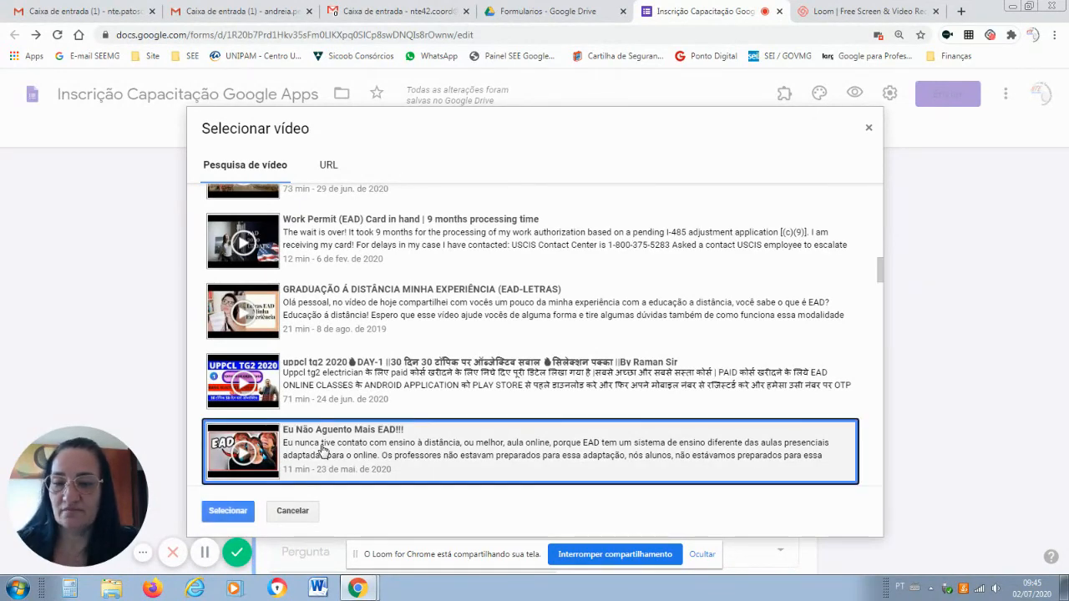
left_click(229, 511)
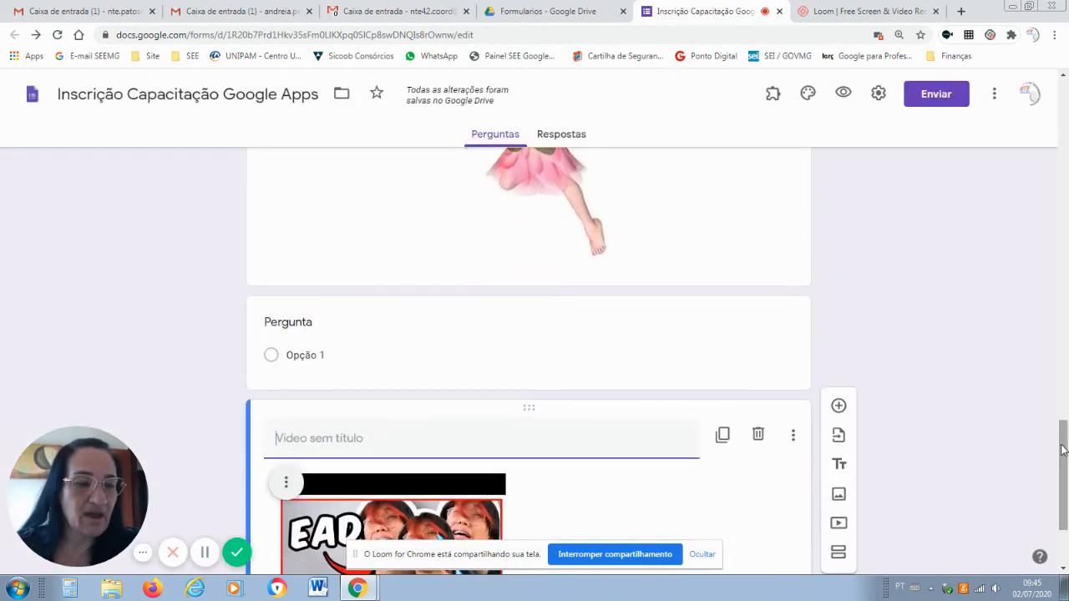
Center the inserted EAD video within its block at the end of the form
left_click_drag(1064, 449, 1064, 486)
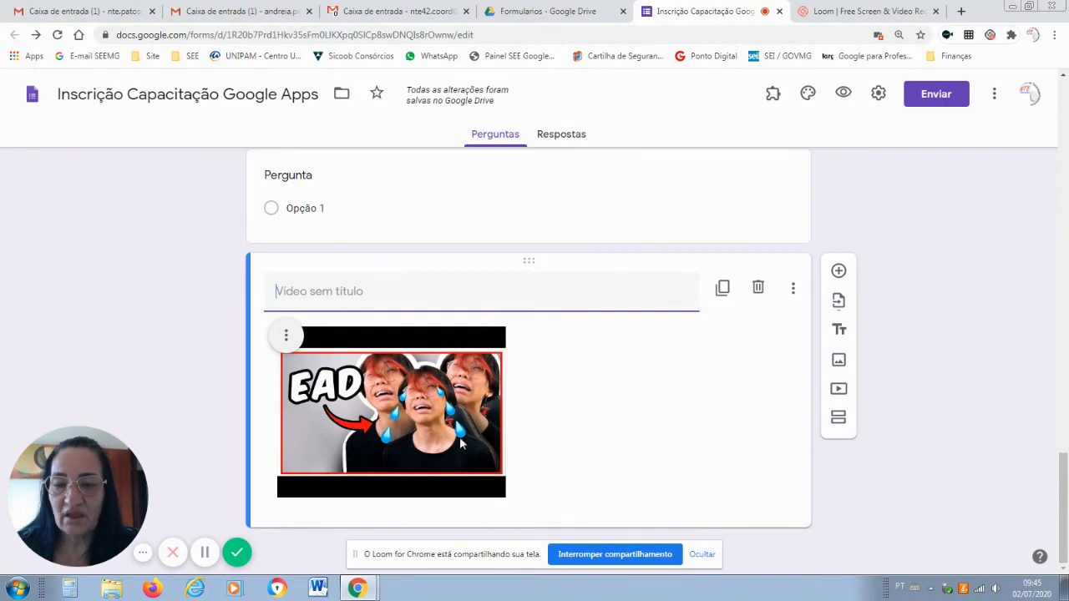
left_click(286, 335)
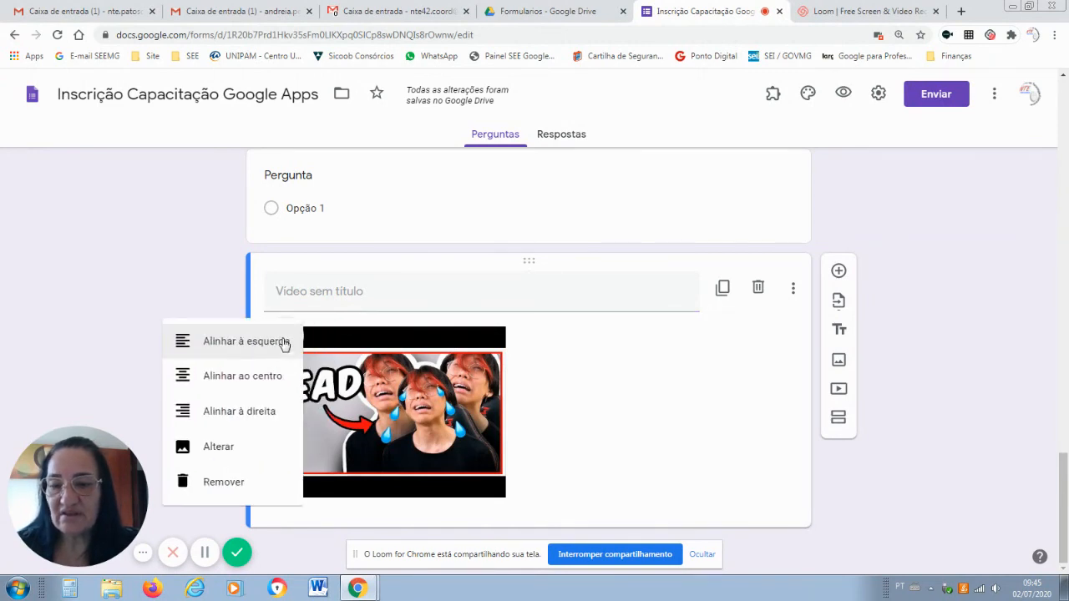
left_click(218, 389)
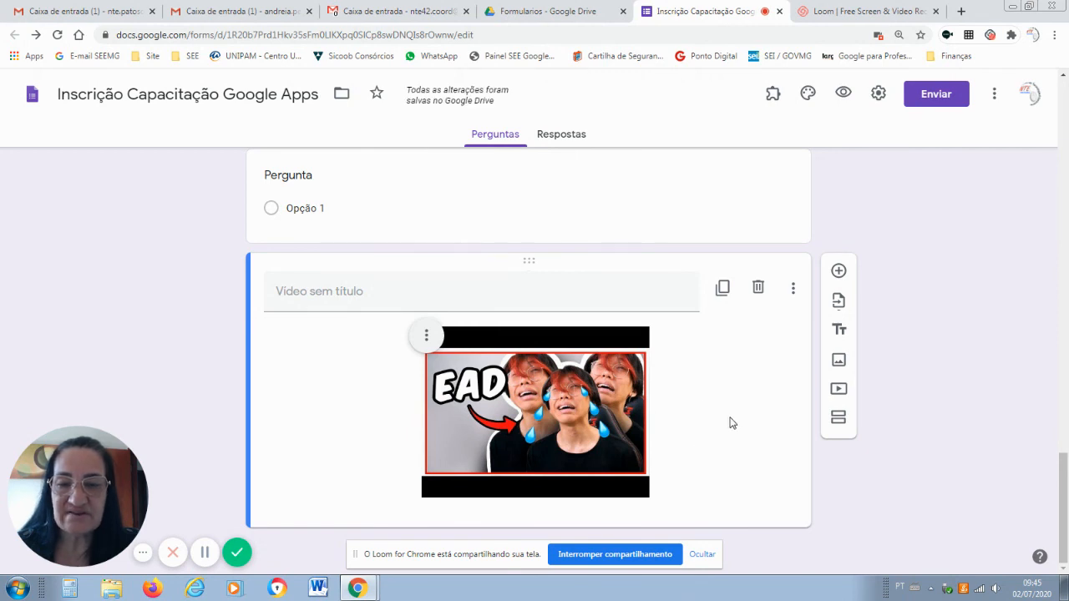
Enable the caption (Legenda) field on the EAD video block
left_click(322, 294)
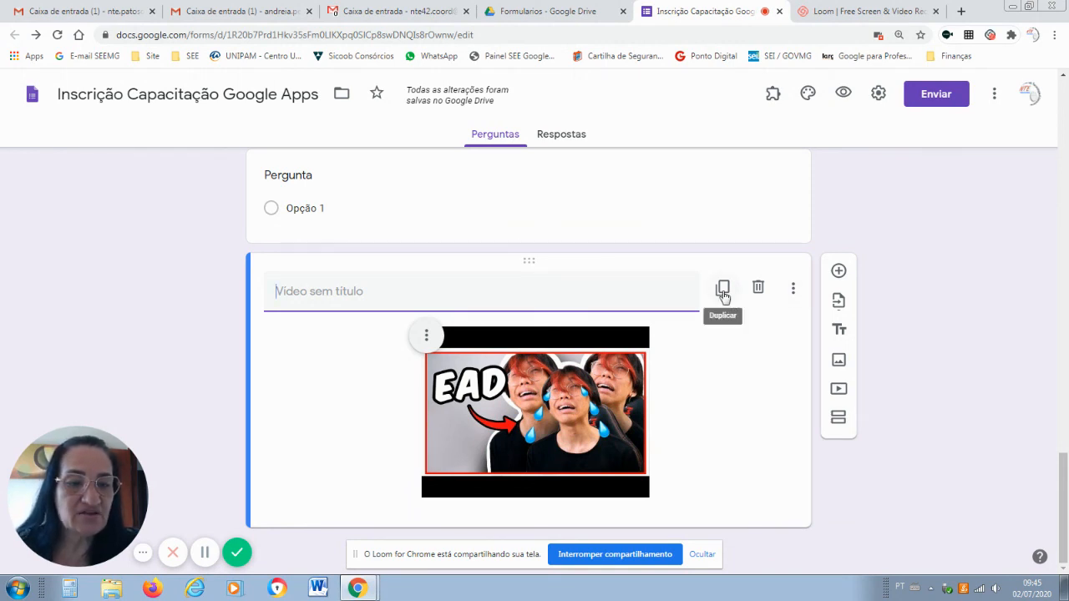
left_click(794, 293)
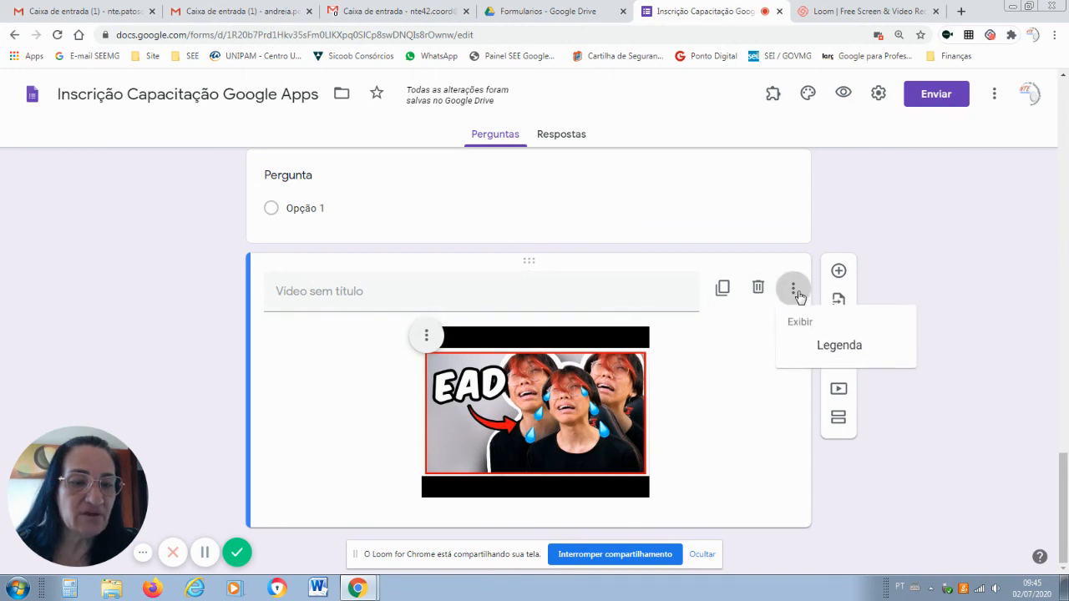
left_click(840, 356)
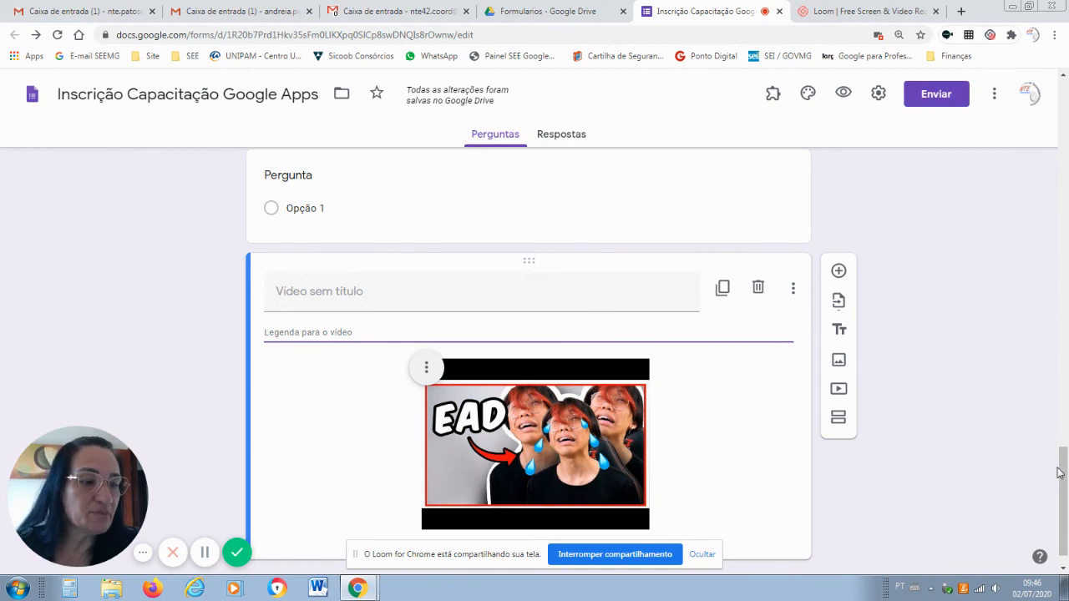
left_click_drag(1059, 472, 1064, 51)
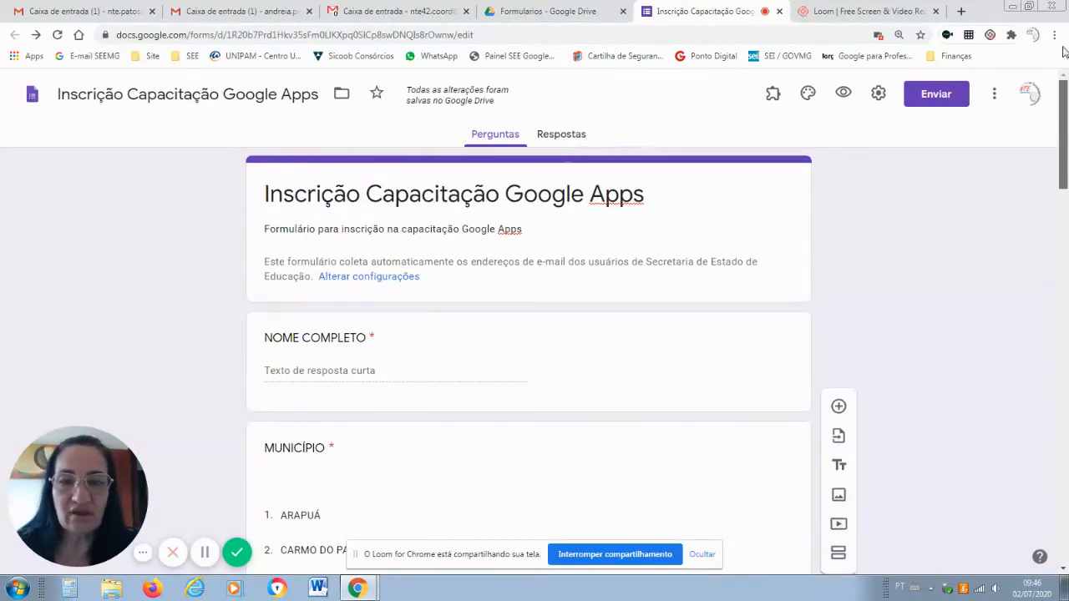